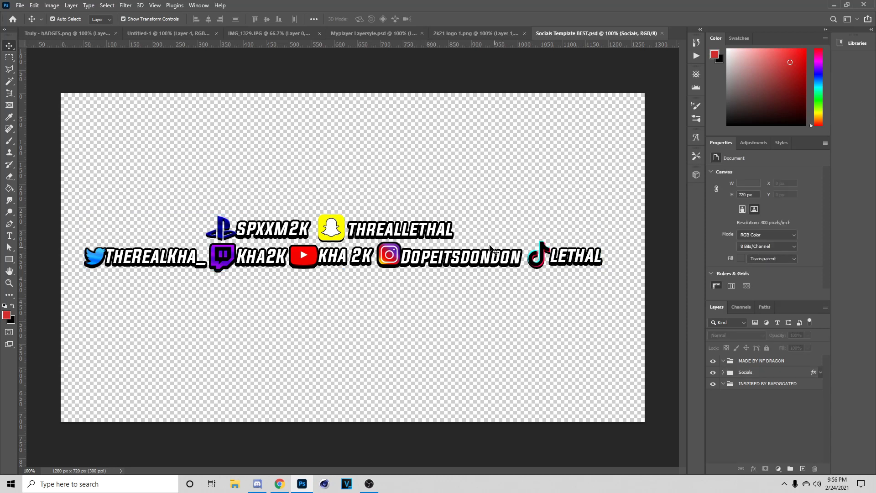
Select the PSN, Snapchat, Twitter, Twitch, YT, Dopeitsdondon and TikTok social layers in the thumbnail
{"action": "left_click", "coordinate": [296, 228]}
{"action": "left_click", "coordinate": [434, 228]}
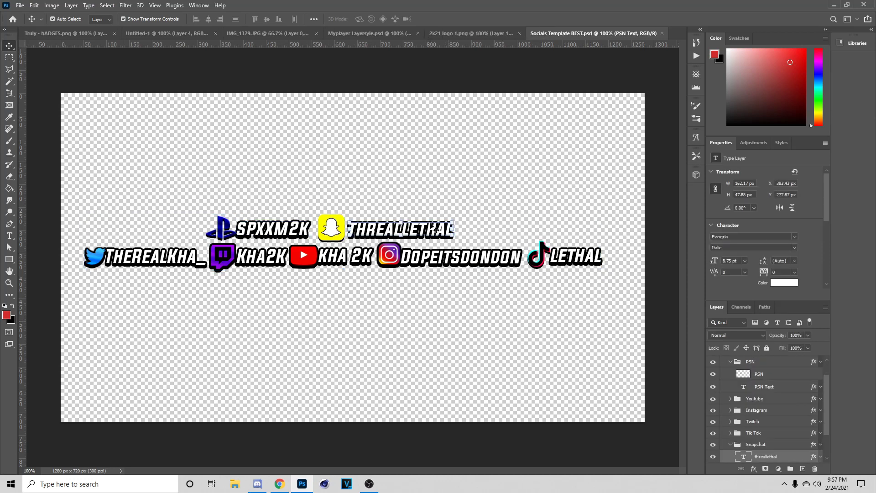
{"action": "left_click", "coordinate": [333, 231]}
{"action": "left_click", "coordinate": [157, 257]}
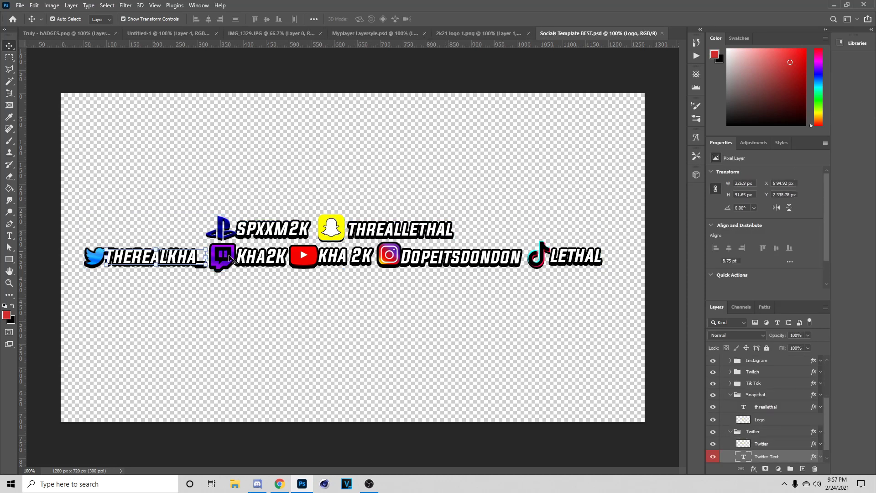
{"action": "left_click", "coordinate": [260, 257]}
{"action": "left_click", "coordinate": [345, 256]}
{"action": "left_click", "coordinate": [462, 269]}
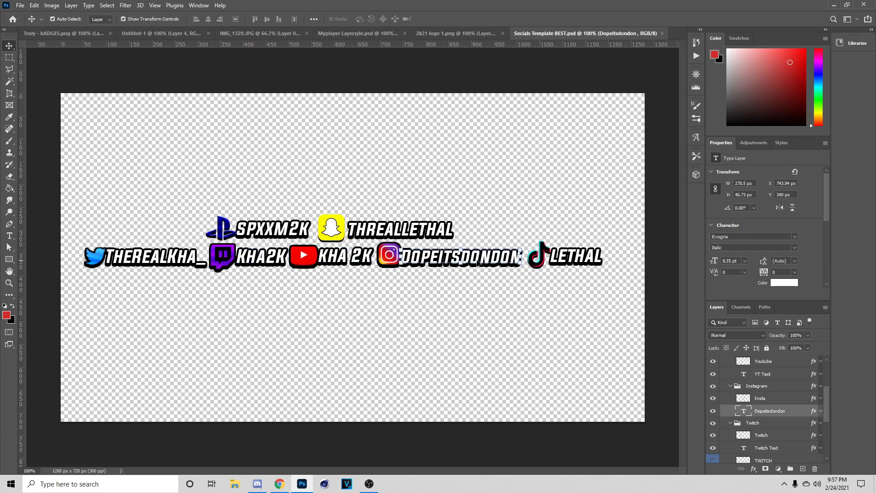
{"action": "left_click", "coordinate": [576, 269]}
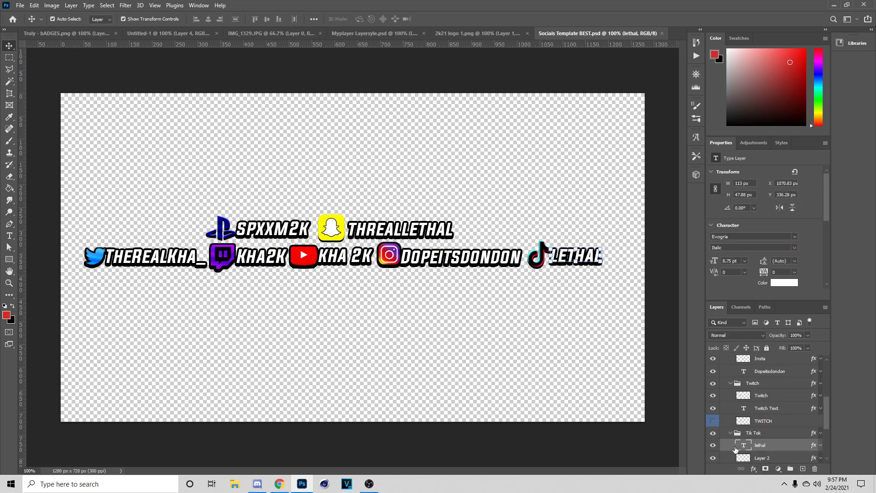
{"action": "left_click", "coordinate": [713, 420]}
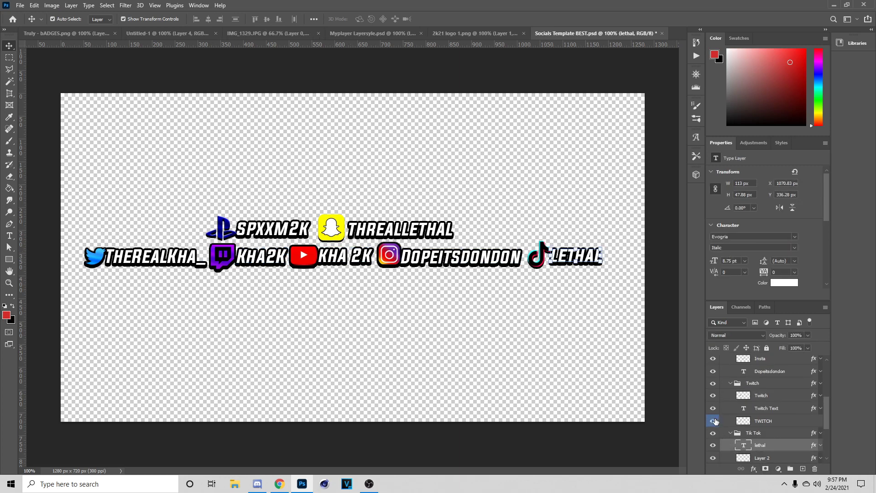
{"action": "left_click", "coordinate": [458, 258]}
Edit the Twitter handle text with the Type tool, then return to the Move tool
{"action": "left_click", "coordinate": [9, 235]}
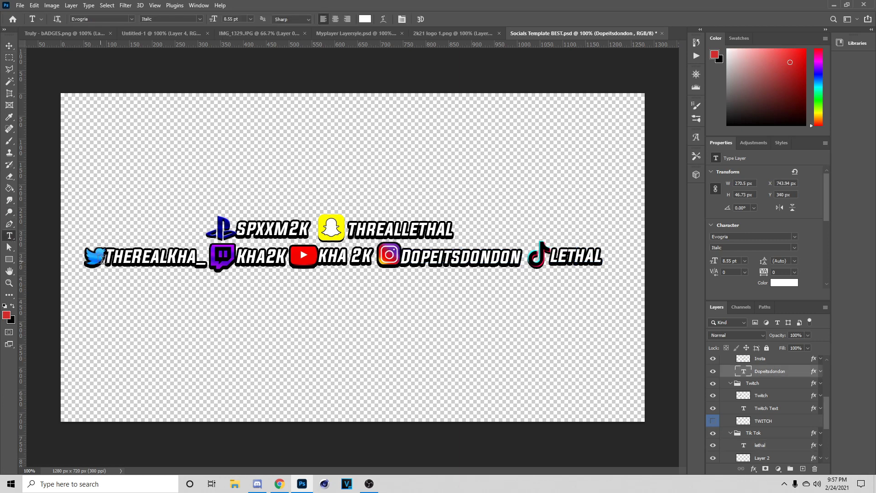
{"action": "left_click", "coordinate": [109, 255]}
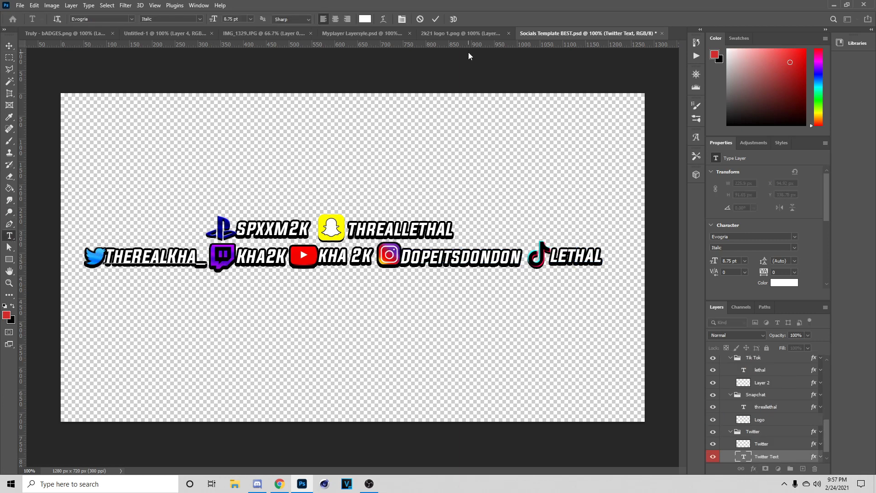
{"action": "left_click", "coordinate": [419, 19]}
{"action": "left_click", "coordinate": [9, 46]}
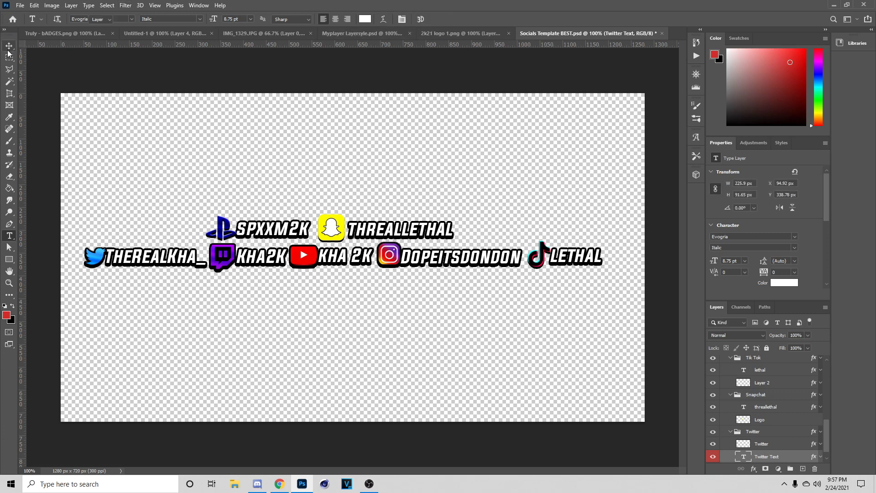
Select the KHA2K Twitch and YT text layers, then collapse the Youtube, PSN and Socials groups
{"action": "left_click", "coordinate": [258, 269]}
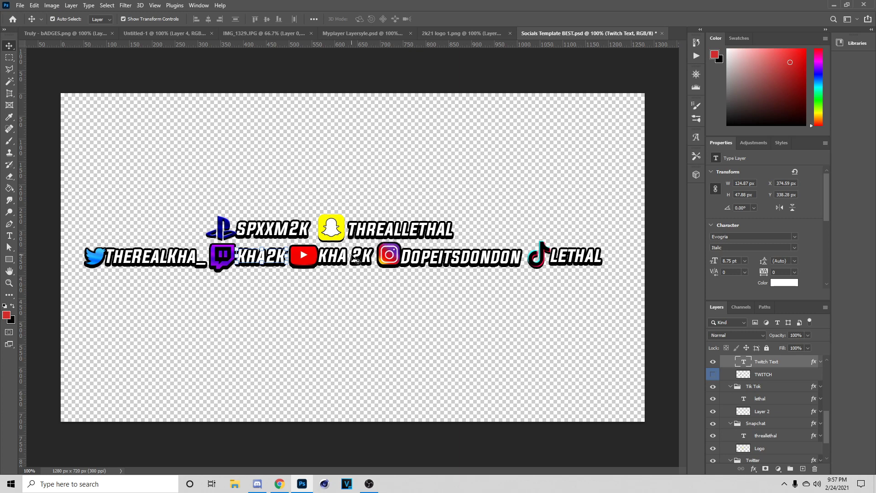
{"action": "left_click", "coordinate": [339, 263]}
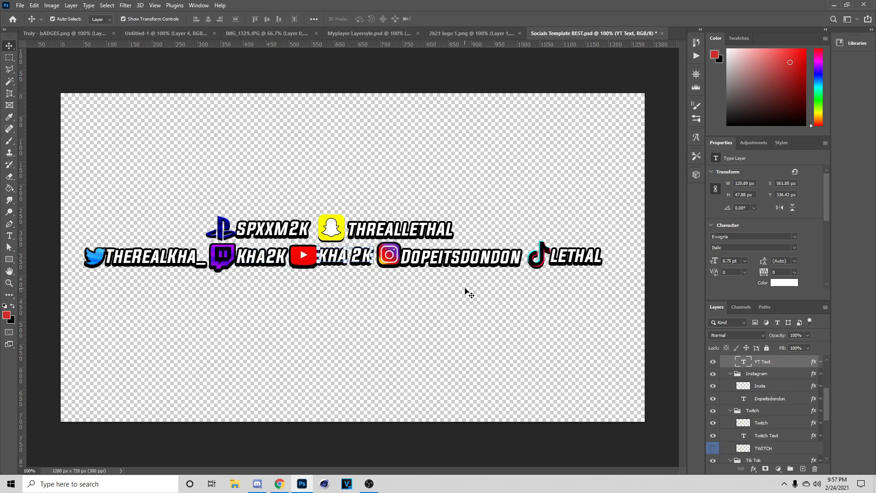
{"action": "scroll", "coordinate": [798, 435], "scroll_direction": "up", "scroll_amount": 3}
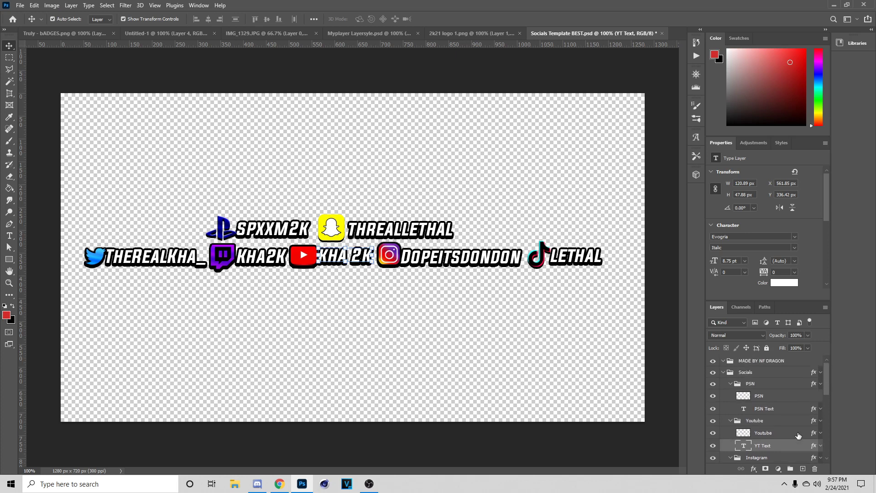
{"action": "left_click", "coordinate": [748, 420]}
{"action": "left_click", "coordinate": [730, 420]}
{"action": "left_click", "coordinate": [742, 388]}
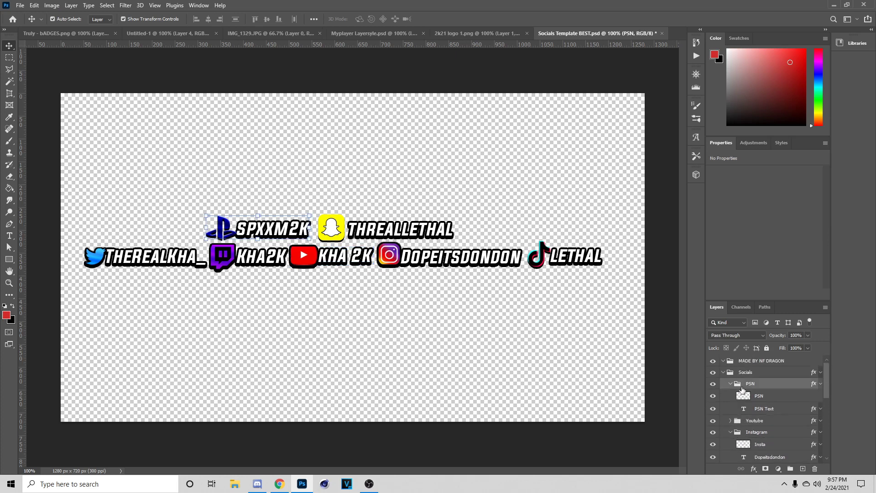
{"action": "left_click", "coordinate": [731, 384]}
{"action": "left_click", "coordinate": [723, 372]}
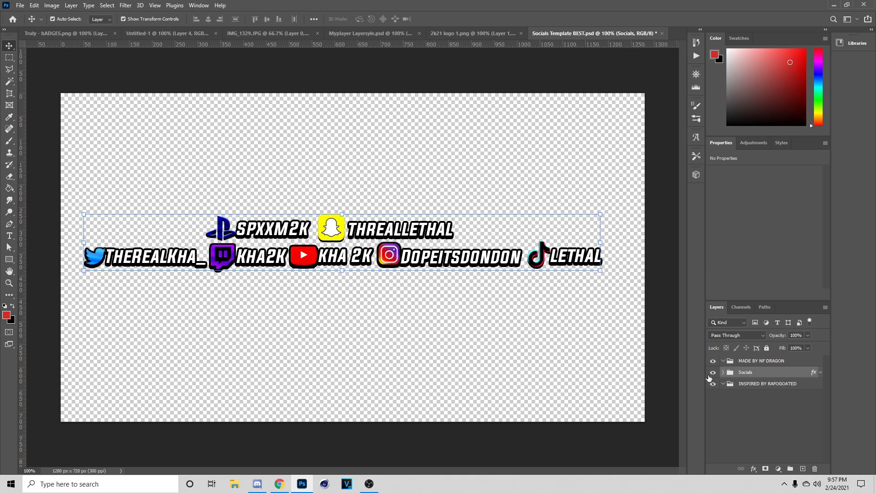
Select the THREALLETHAL, Instagram, INSPIRED BY RAFOGOATED and LETHAL layers, collapsing the Socials group
{"action": "left_click", "coordinate": [422, 239]}
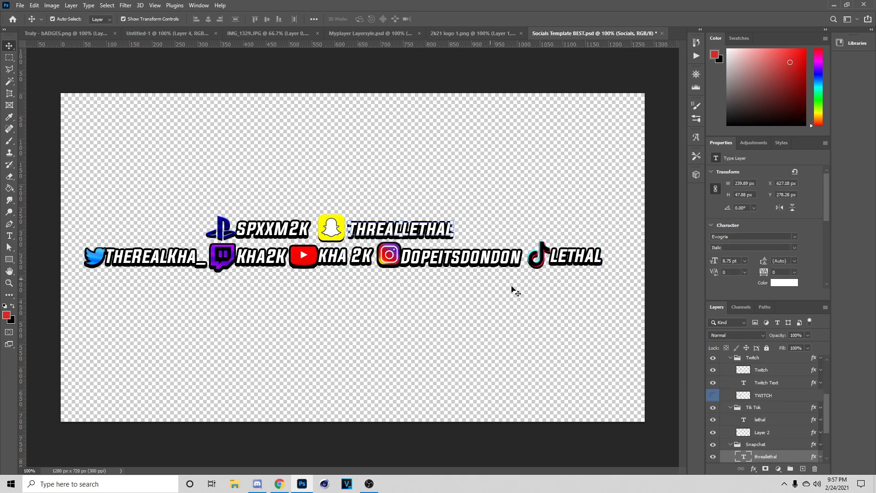
{"action": "scroll", "coordinate": [743, 366], "scroll_direction": "up", "scroll_amount": 5}
{"action": "left_click", "coordinate": [753, 406]}
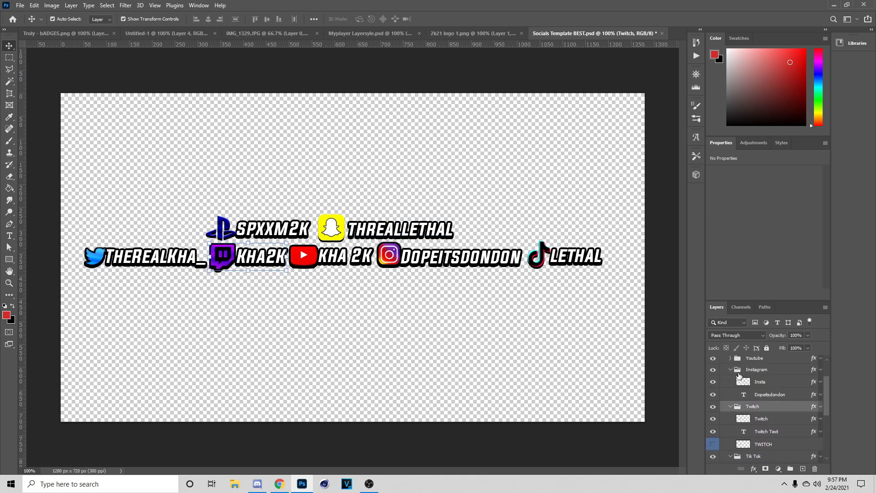
{"action": "left_click", "coordinate": [737, 373]}
{"action": "left_click", "coordinate": [723, 372]}
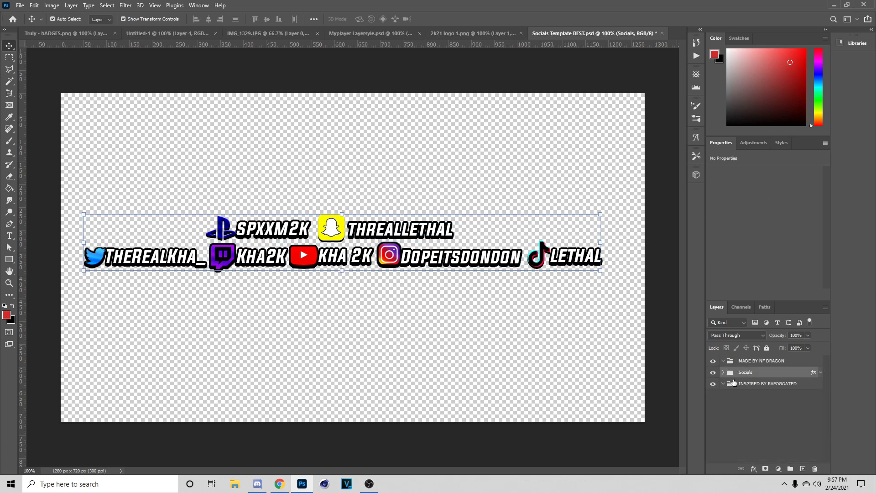
{"action": "left_click", "coordinate": [766, 383]}
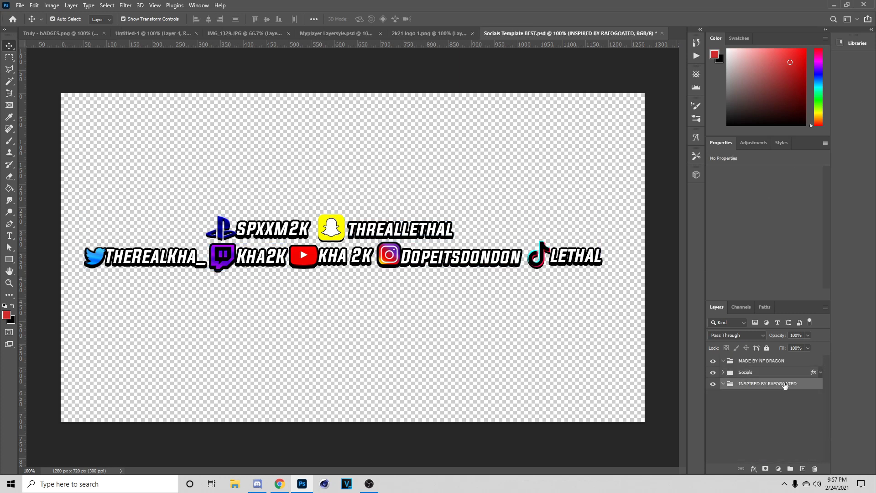
{"action": "left_click", "coordinate": [581, 258]}
{"action": "scroll", "coordinate": [760, 375], "scroll_direction": "up", "scroll_amount": 3}
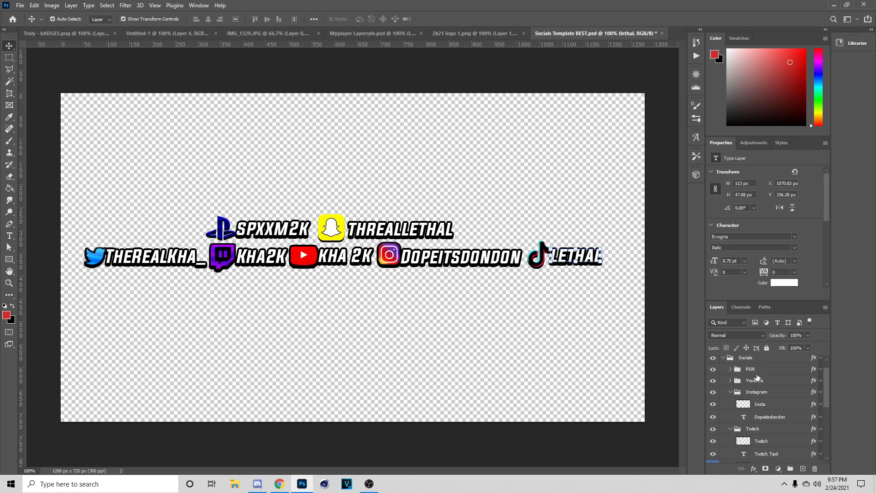
{"action": "left_click", "coordinate": [748, 371]}
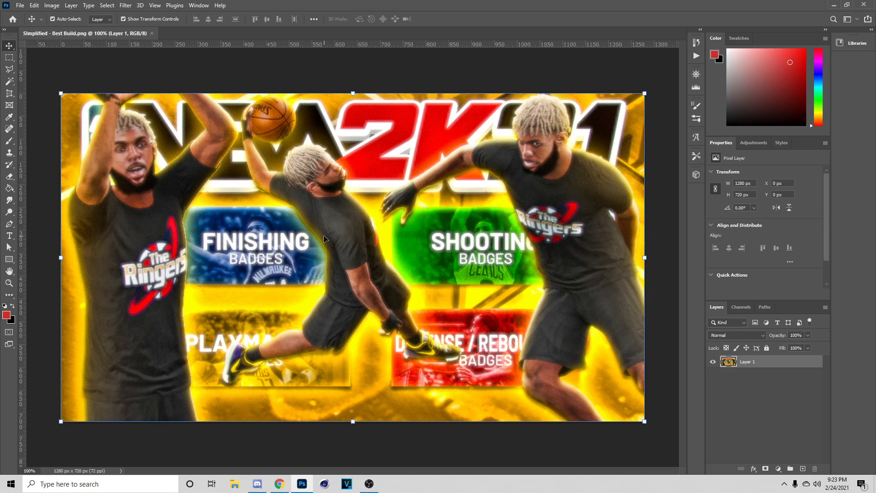
Create a new transparent 1280×720 px document from the recent preset, then switch to Google Drive
{"action": "left_click", "coordinate": [19, 6]}
{"action": "left_click", "coordinate": [27, 14]}
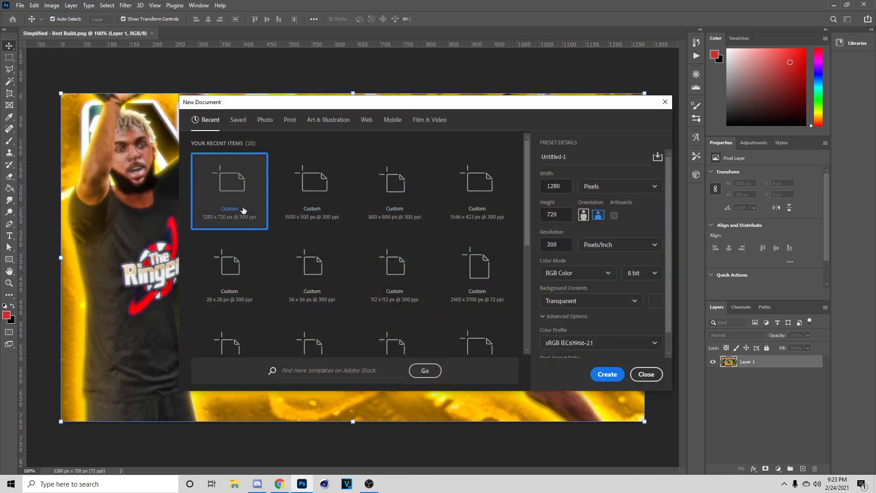
{"action": "left_click", "coordinate": [607, 374]}
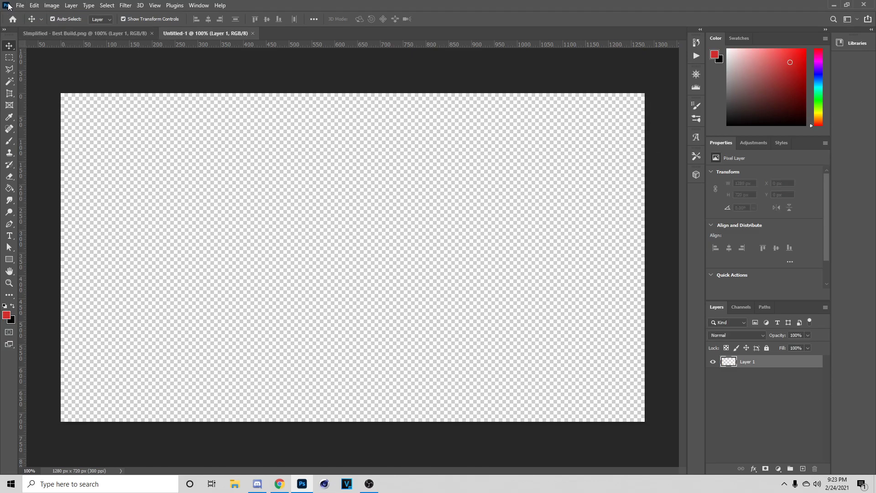
{"action": "left_click", "coordinate": [279, 484]}
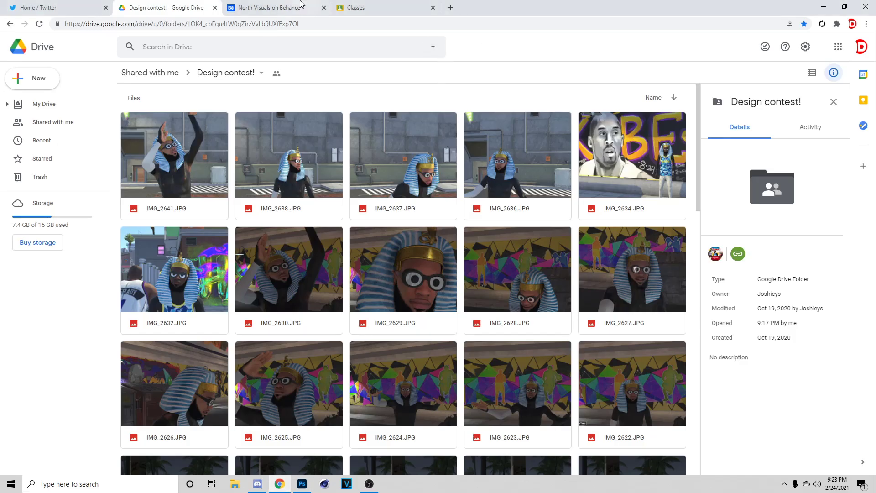
Scroll through the game screenshots in the Design contest! Drive folder, then return to Photoshop
{"action": "scroll", "coordinate": [236, 164], "scroll_direction": "down", "scroll_amount": 20}
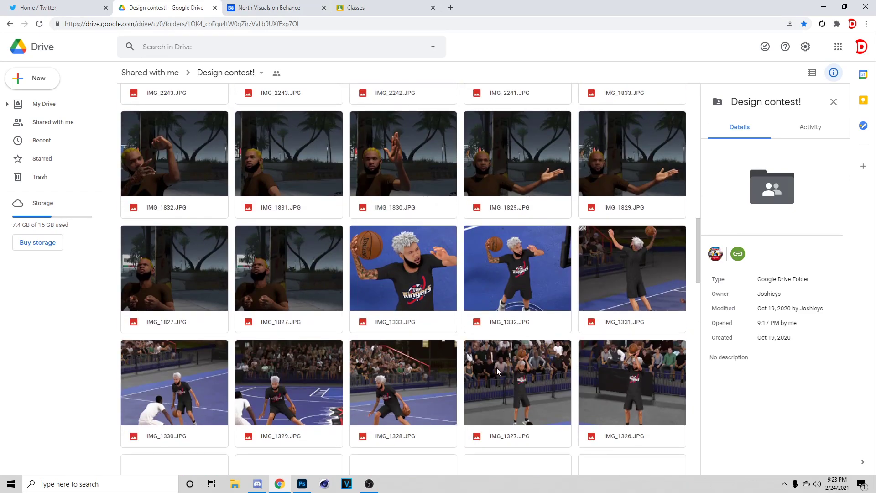
{"action": "scroll", "coordinate": [573, 402], "scroll_direction": "down", "scroll_amount": 4}
{"action": "scroll", "coordinate": [573, 401], "scroll_direction": "down", "scroll_amount": 9}
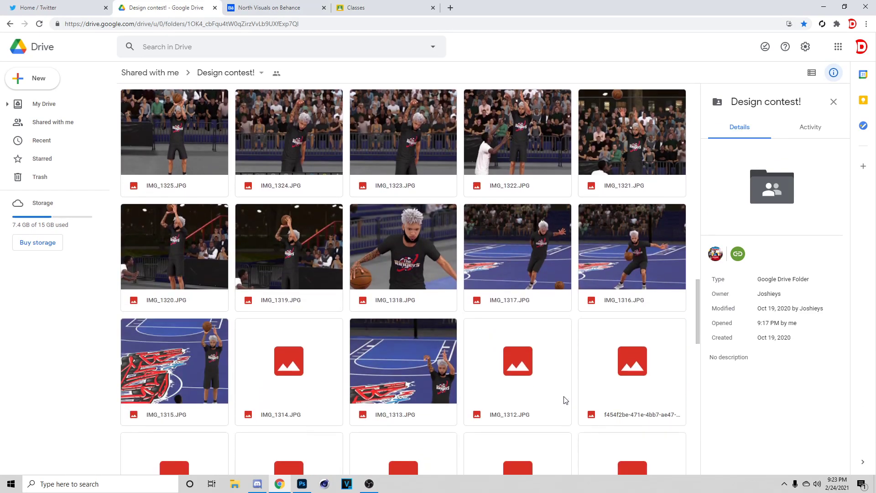
{"action": "scroll", "coordinate": [575, 396], "scroll_direction": "down", "scroll_amount": 2}
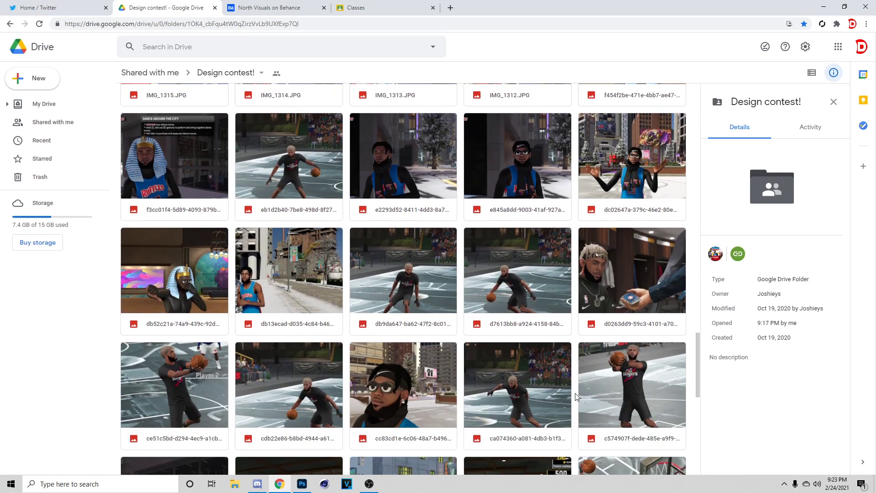
{"action": "left_click", "coordinate": [302, 483]}
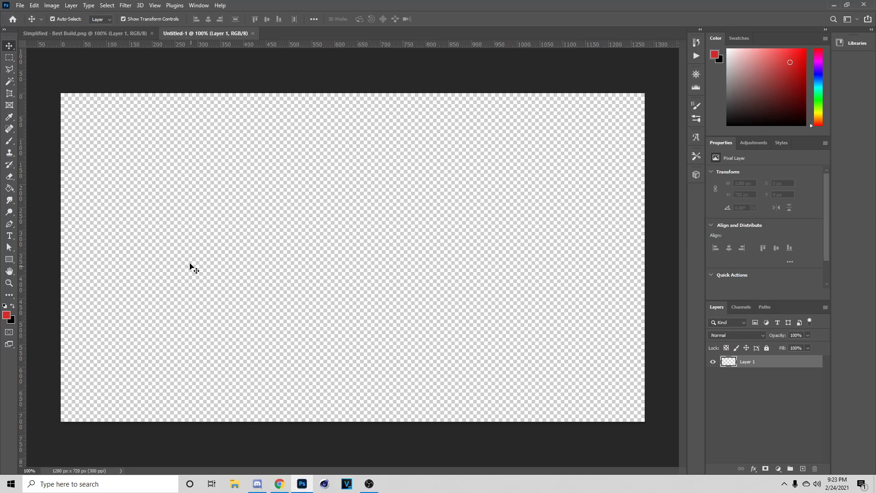
Open the overhead dunk screenshot from the Downloads folder as a new document
{"action": "left_click", "coordinate": [102, 34]}
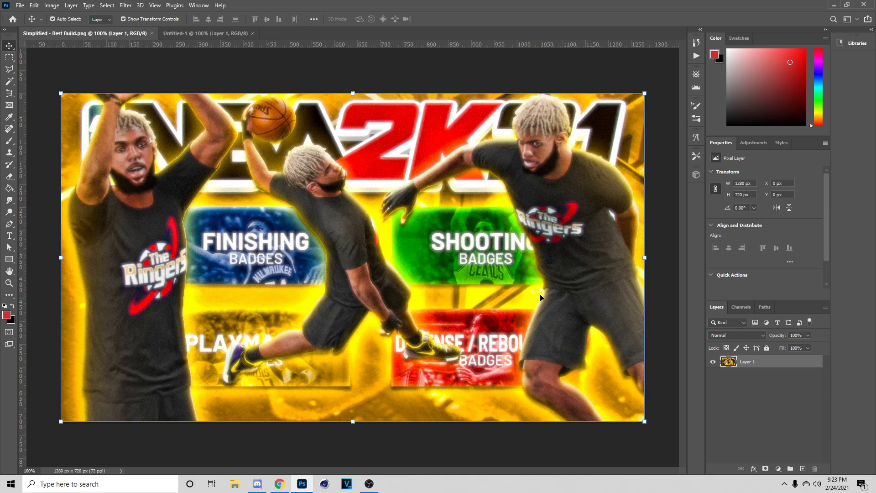
{"action": "left_click", "coordinate": [20, 6]}
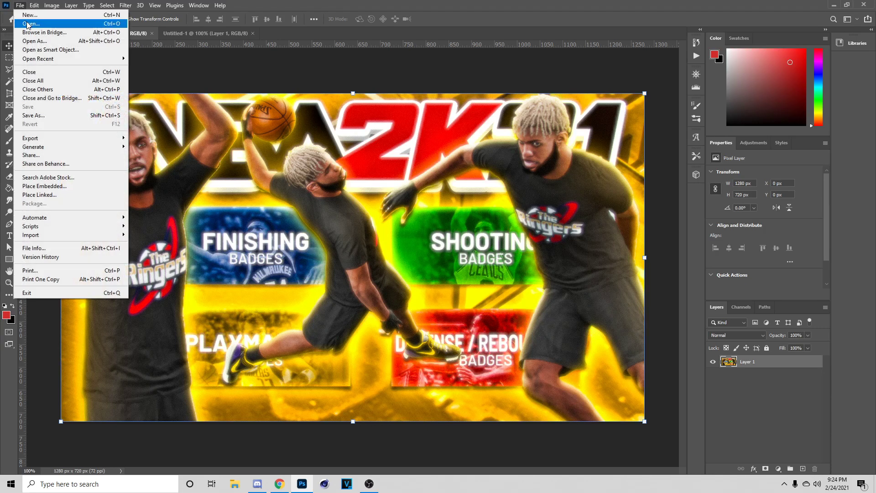
{"action": "left_click", "coordinate": [28, 25]}
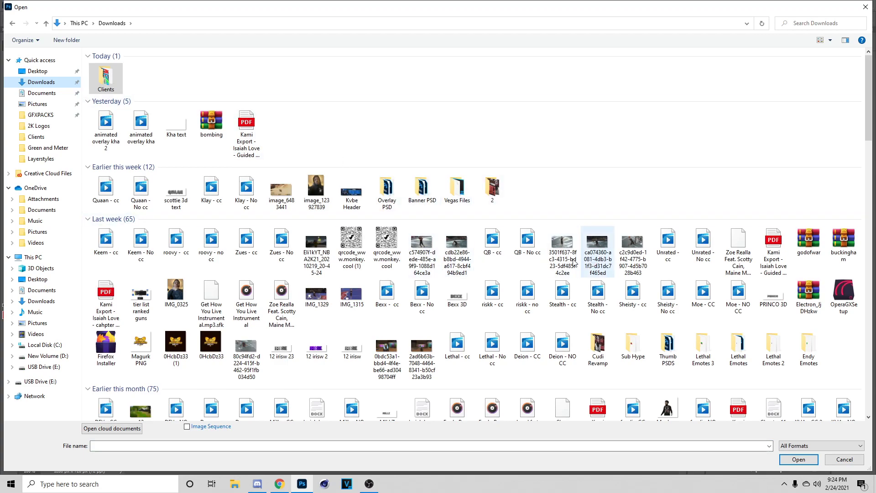
{"action": "left_click", "coordinate": [464, 254]}
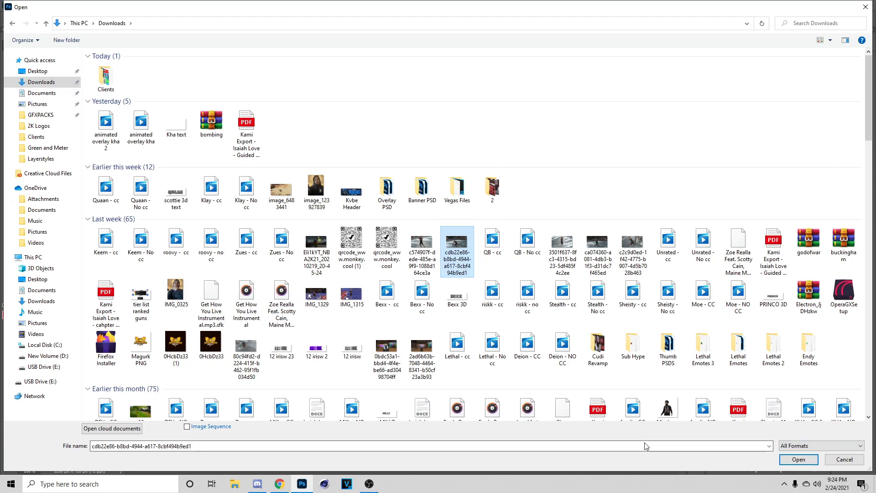
{"action": "double_click", "coordinate": [472, 252]}
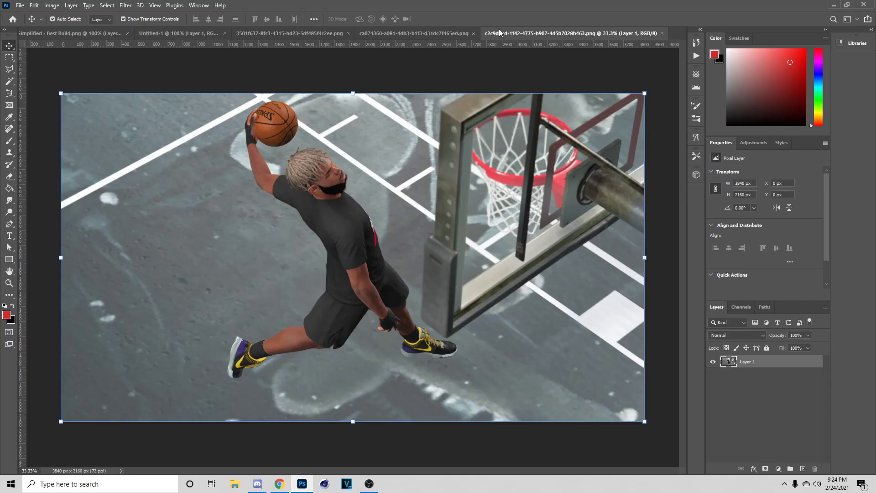
Glance at the jump-shot document and the dunk document, then go to the blank Untitled-1 canvas
{"action": "left_click", "coordinate": [308, 33]}
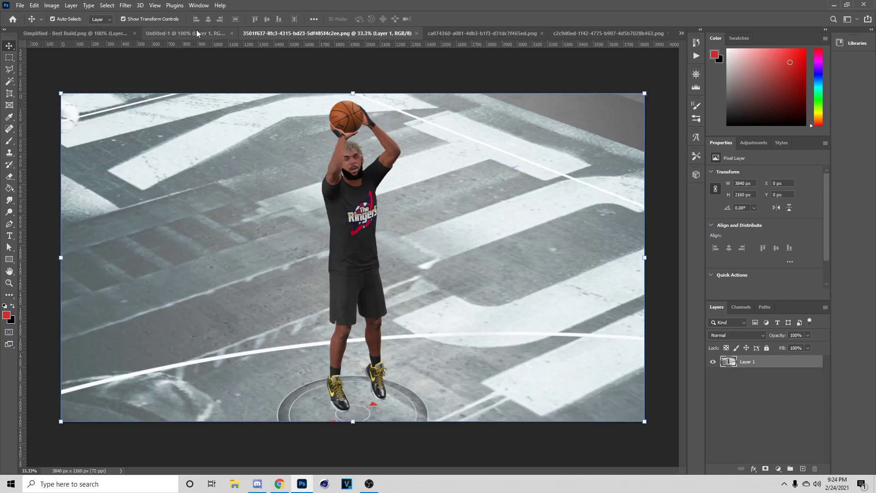
{"action": "left_click", "coordinate": [581, 31]}
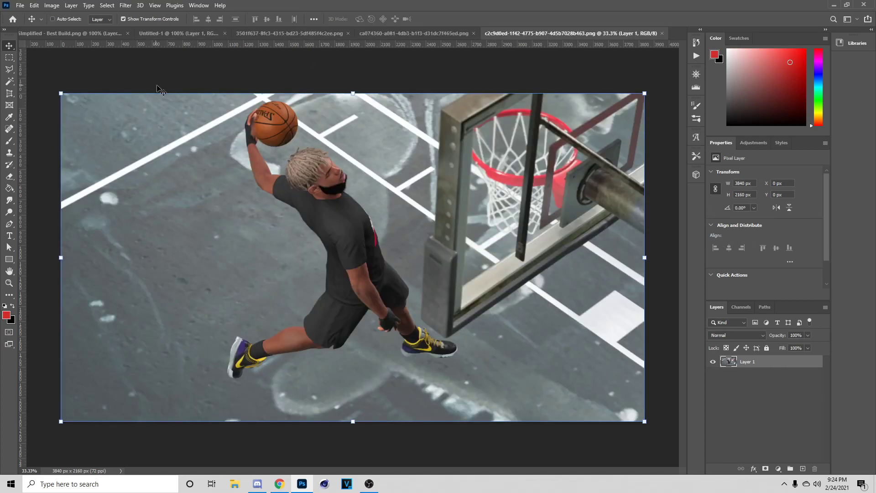
{"action": "left_click", "coordinate": [184, 33]}
Paste the dunk screenshot into Untitled-1 as Layer 2 and roughly scale it into the canvas
{"action": "key", "text": "ctrl"}
{"action": "key", "text": "ctrl+v"}
{"action": "left_click_drag", "start_coordinate": [450, 163], "coordinate": [187, 114]}
{"action": "left_click_drag", "start_coordinate": [437, 197], "coordinate": [416, 316]}
{"action": "left_click_drag", "start_coordinate": [577, 122], "coordinate": [480, 246]}
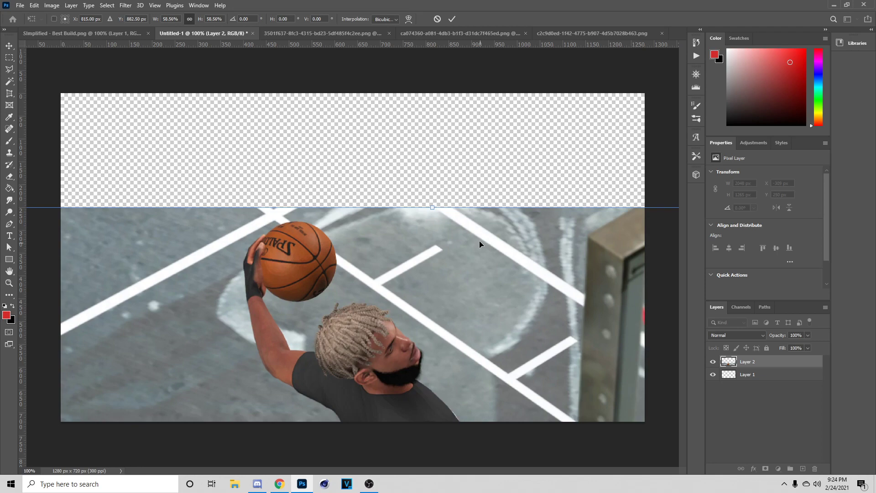
{"action": "left_click", "coordinate": [451, 19]}
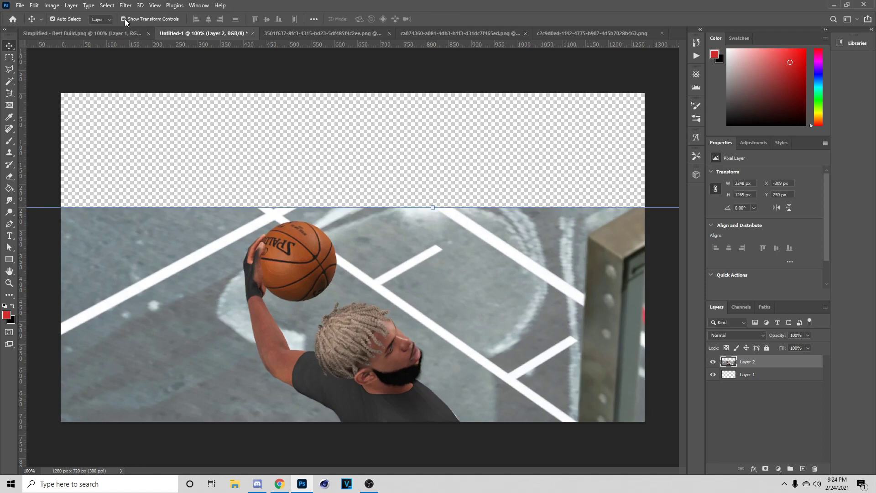
Scale the dunk image to fill the canvas at 1368 x 770 px, then use Select > Subject
{"action": "left_click_drag", "start_coordinate": [434, 208], "coordinate": [470, 235]}
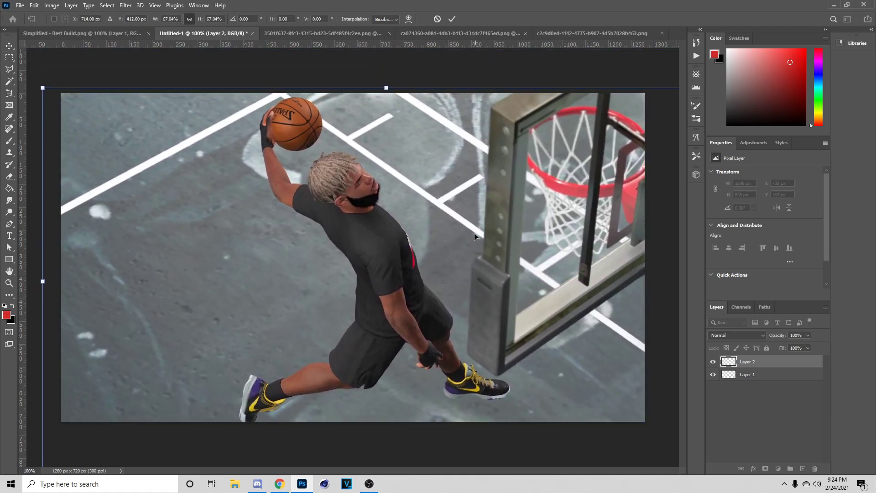
{"action": "left_click_drag", "start_coordinate": [392, 87], "coordinate": [395, 122]}
{"action": "left_click_drag", "start_coordinate": [454, 225], "coordinate": [440, 195]}
{"action": "left_click", "coordinate": [452, 18]}
{"action": "key", "text": "ctrl+t"}
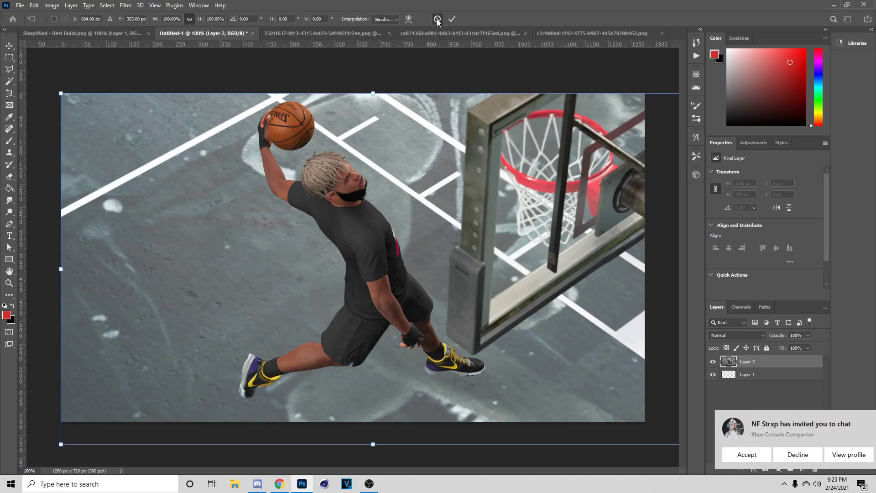
{"action": "left_click", "coordinate": [452, 19]}
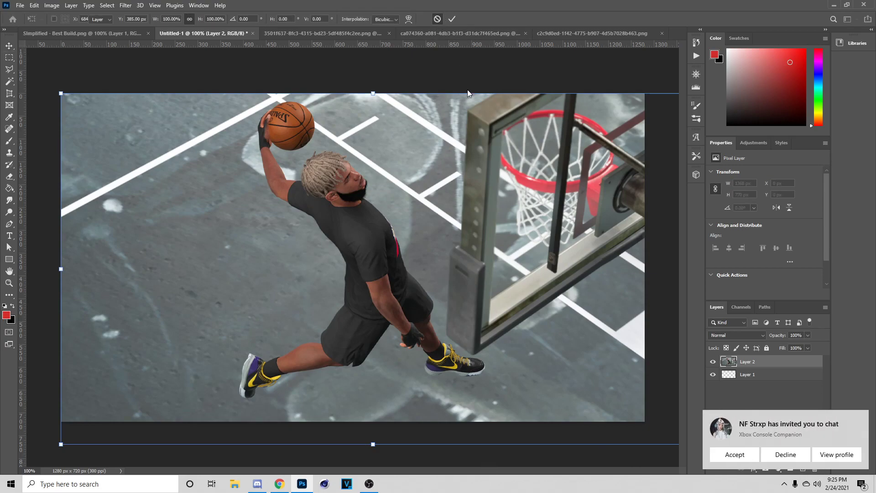
{"action": "left_click", "coordinate": [107, 5]}
{"action": "left_click", "coordinate": [143, 113]}
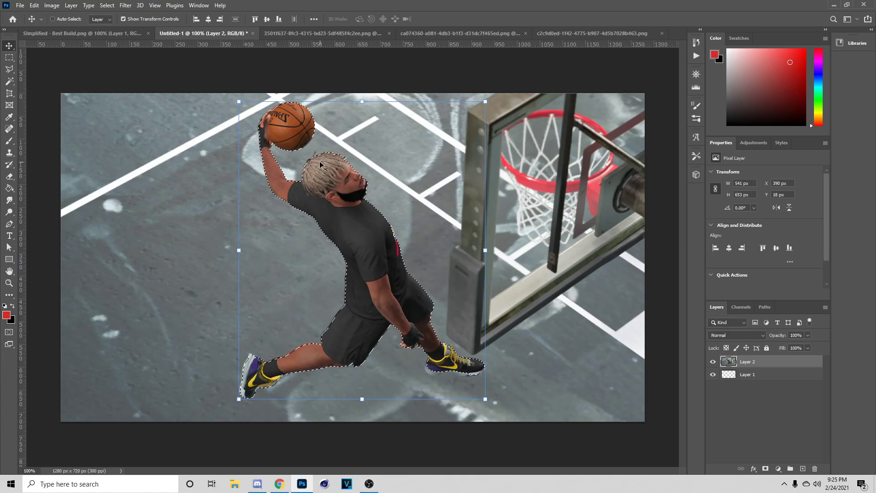
Zoom to 200% to inspect the player outline, pick the Magic Wand, and enter Select and Mask
{"action": "key", "text": "ctrl+plus"}
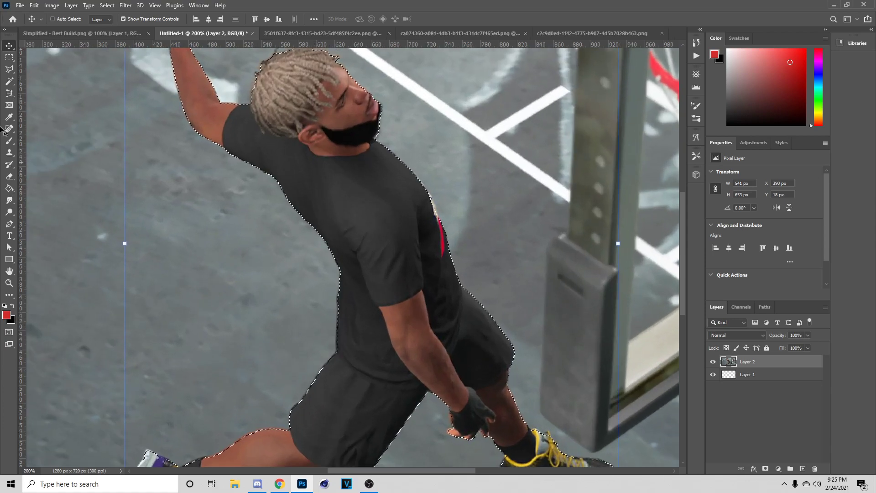
{"action": "key", "text": "ctrl+plus"}
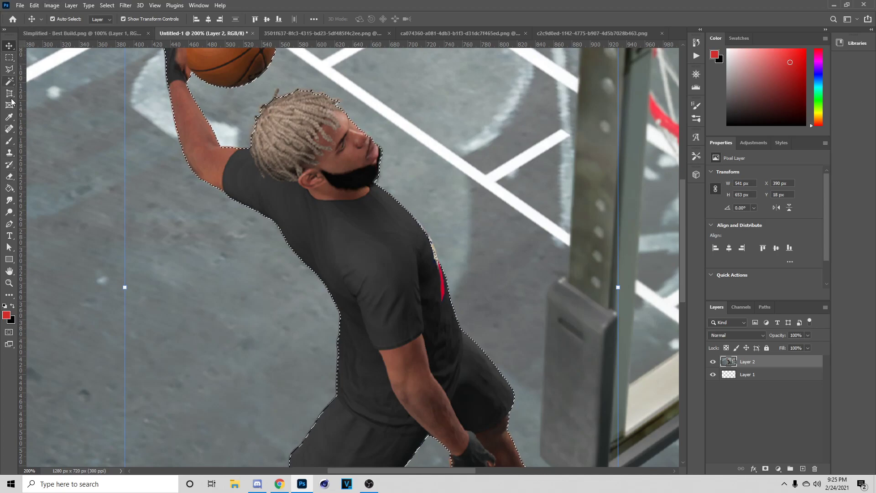
{"action": "left_click", "coordinate": [10, 223]}
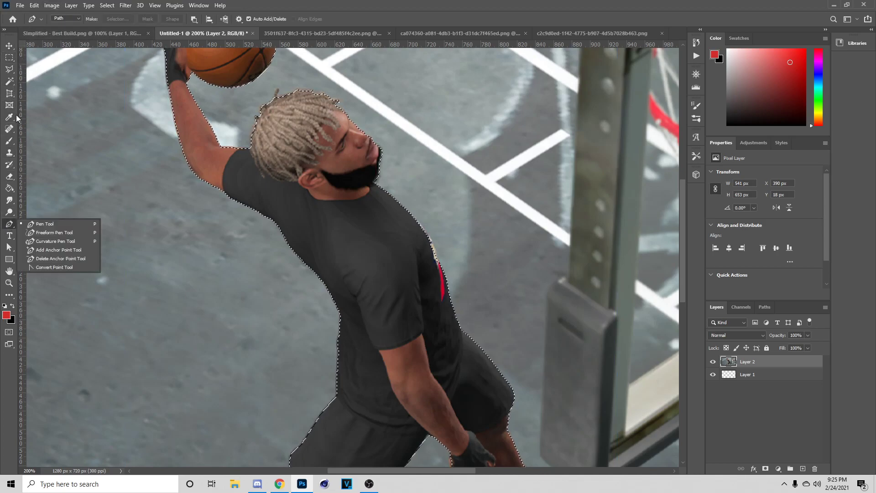
{"action": "left_click", "coordinate": [9, 81]}
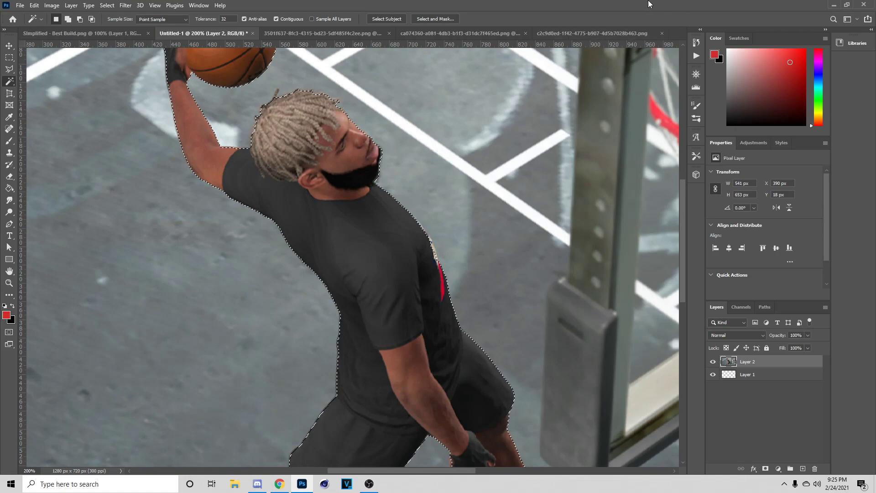
{"action": "left_click", "coordinate": [435, 18]}
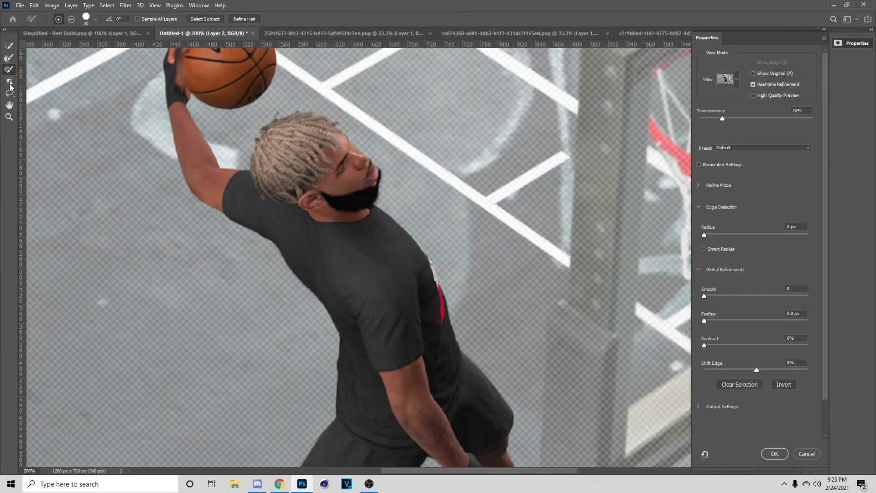
Refine the player's selection edges with a smaller brush and accept the Select and Mask result
{"action": "left_click", "coordinate": [9, 69]}
{"action": "scroll", "coordinate": [275, 124], "scroll_direction": "up", "scroll_amount": 3}
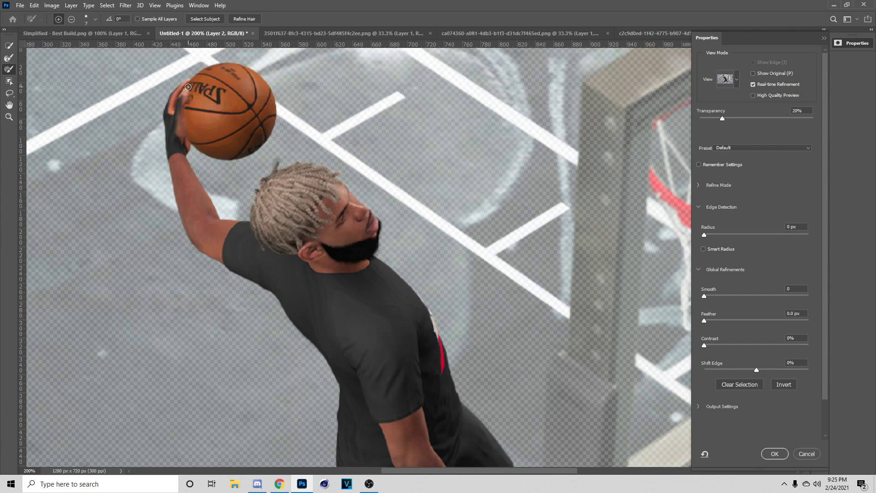
{"action": "scroll", "coordinate": [509, 350], "scroll_direction": "down", "scroll_amount": 1}
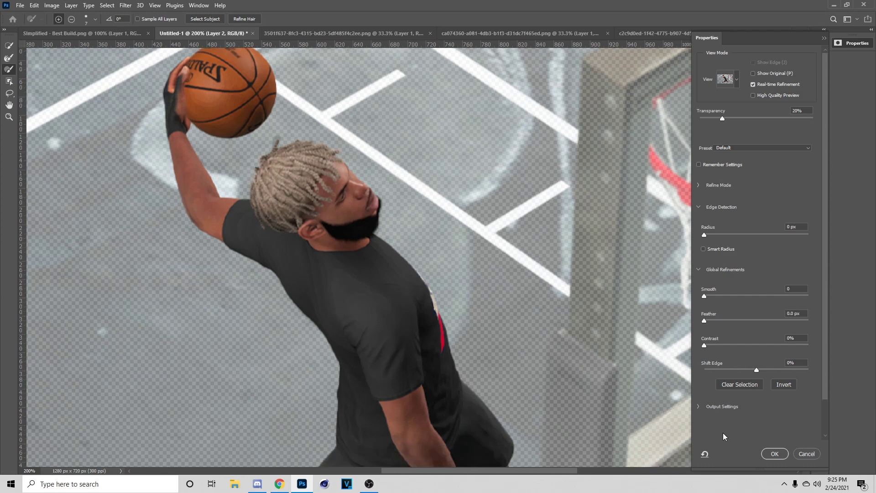
{"action": "left_click", "coordinate": [762, 452]}
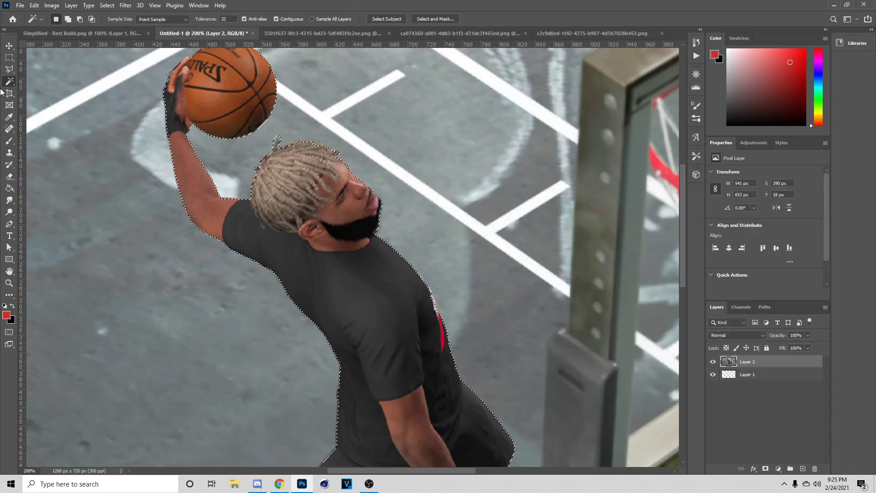
Copy the selected player to Layer 3, temporarily hide Layer 2, zoom to 100%, then show Layer 2 again
{"action": "right_click", "coordinate": [295, 191]}
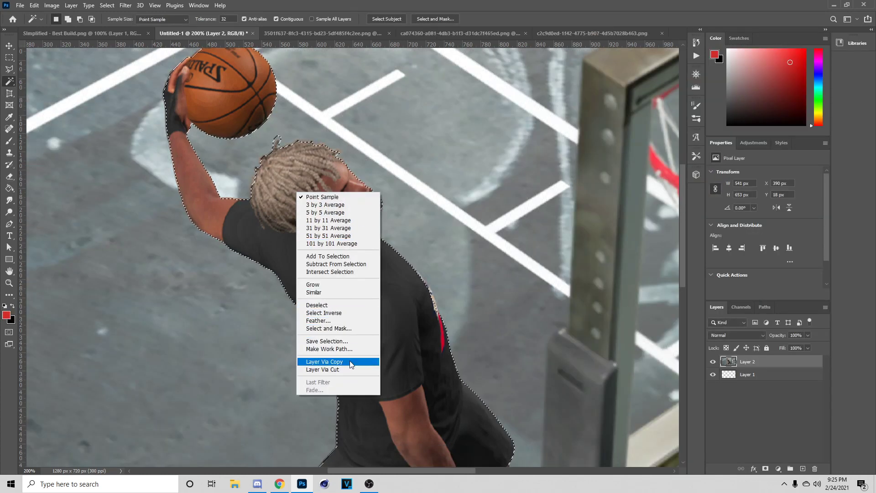
{"action": "left_click", "coordinate": [320, 361]}
{"action": "left_click", "coordinate": [712, 374]}
{"action": "scroll", "coordinate": [424, 301], "scroll_direction": "up", "scroll_amount": 3}
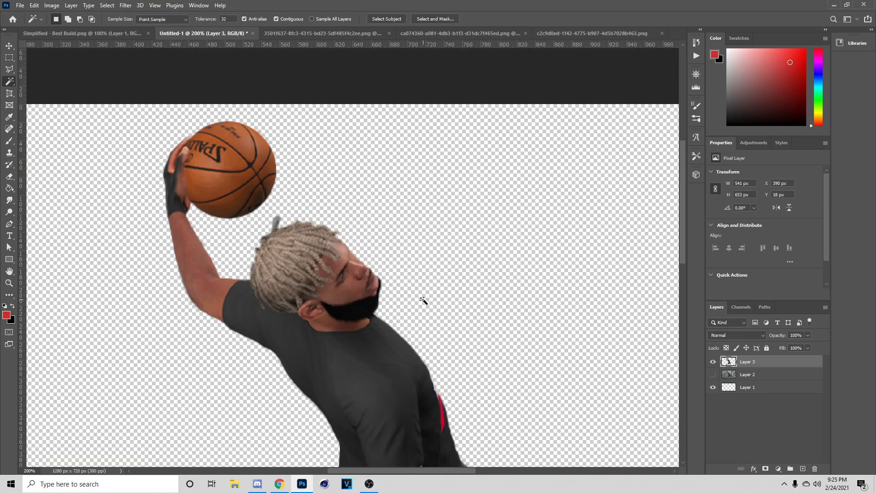
{"action": "key", "text": "e"}
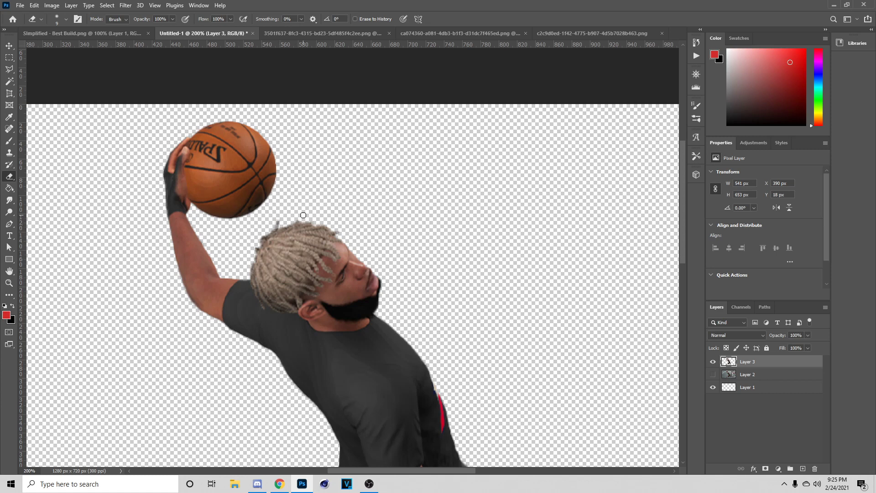
{"action": "key", "text": "ctrl+1"}
{"action": "key", "text": "v"}
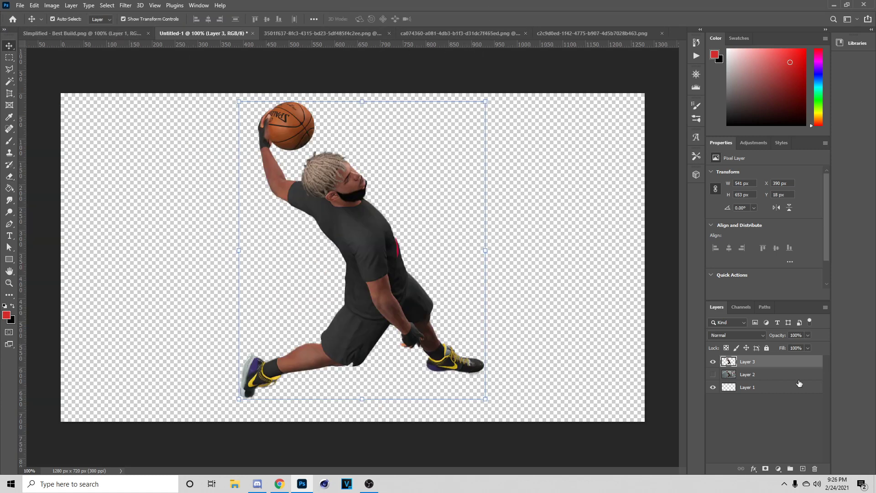
{"action": "left_click", "coordinate": [713, 375]}
Add a colorized Hue/Saturation adjustment above the court Layer 2, shifting the hue toward yellow
{"action": "left_click", "coordinate": [758, 375]}
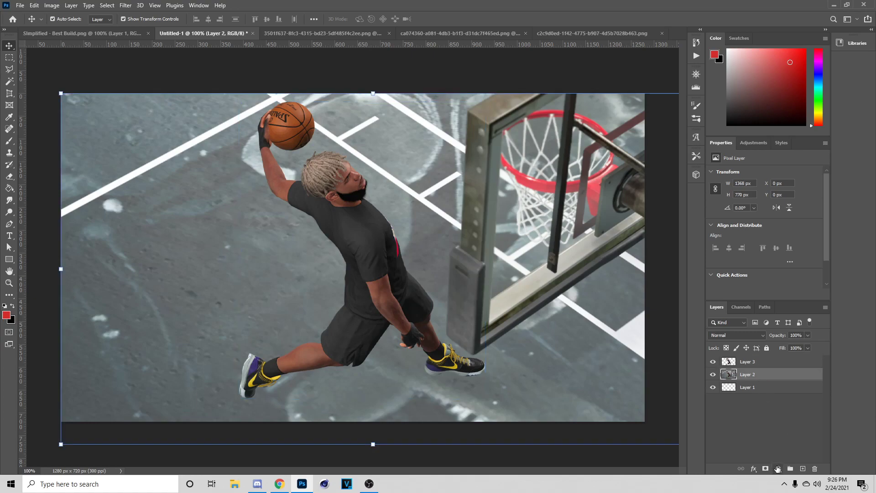
{"action": "left_click", "coordinate": [778, 469]}
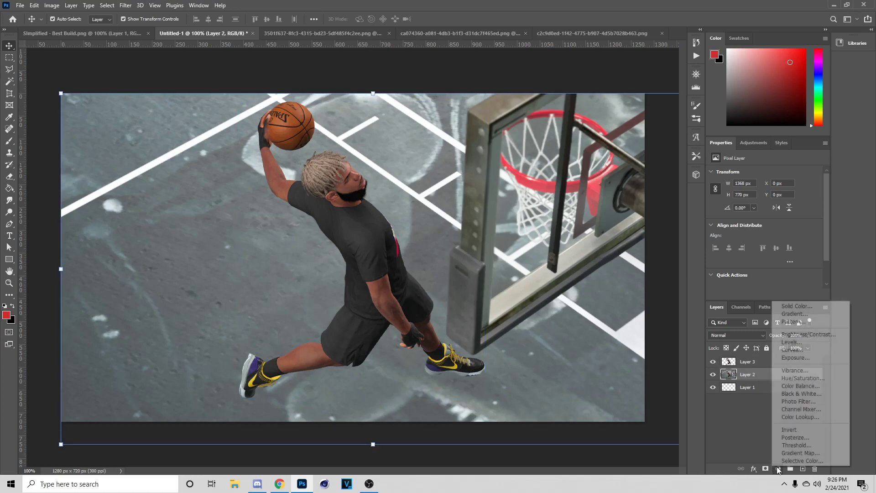
{"action": "left_click", "coordinate": [790, 379]}
{"action": "left_click", "coordinate": [758, 256]}
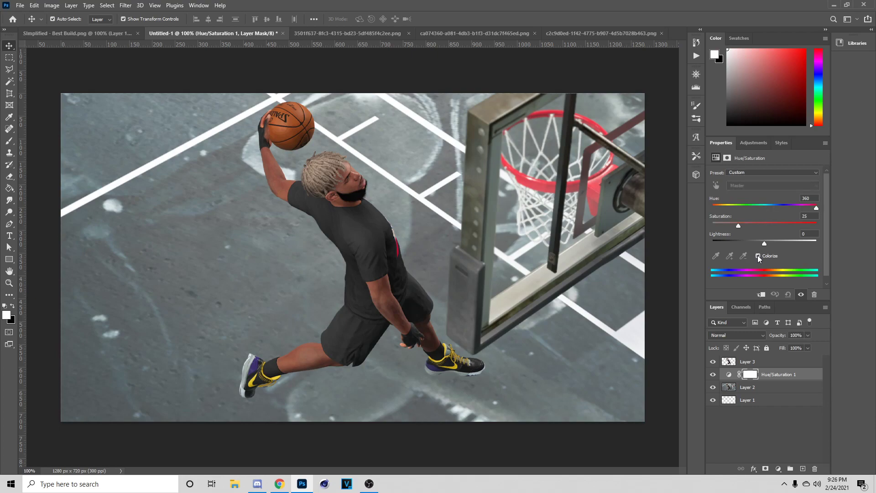
{"action": "left_click", "coordinate": [728, 207]}
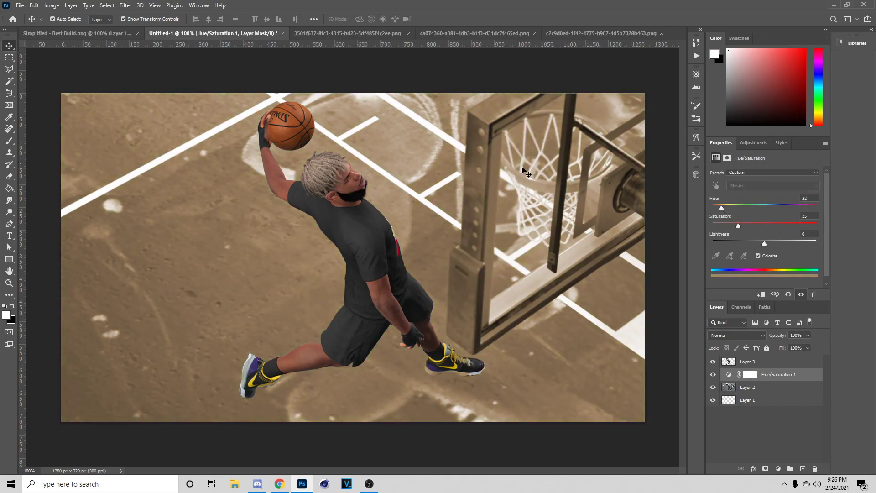
{"action": "left_click", "coordinate": [62, 35]}
{"action": "left_click", "coordinate": [211, 36]}
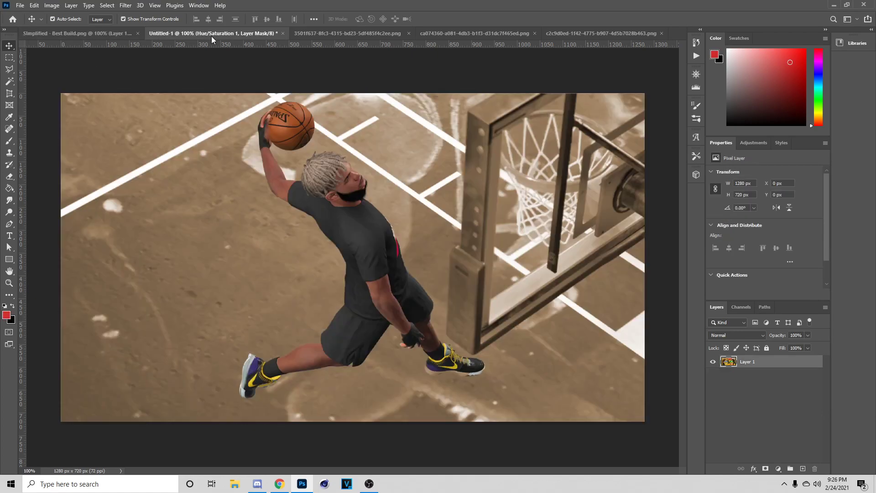
Set saturation to 84 and lightness to -11, then fine-tune the hue to a golden 39
{"action": "left_click", "coordinate": [773, 224]}
{"action": "left_click_drag", "start_coordinate": [792, 226], "coordinate": [761, 242]}
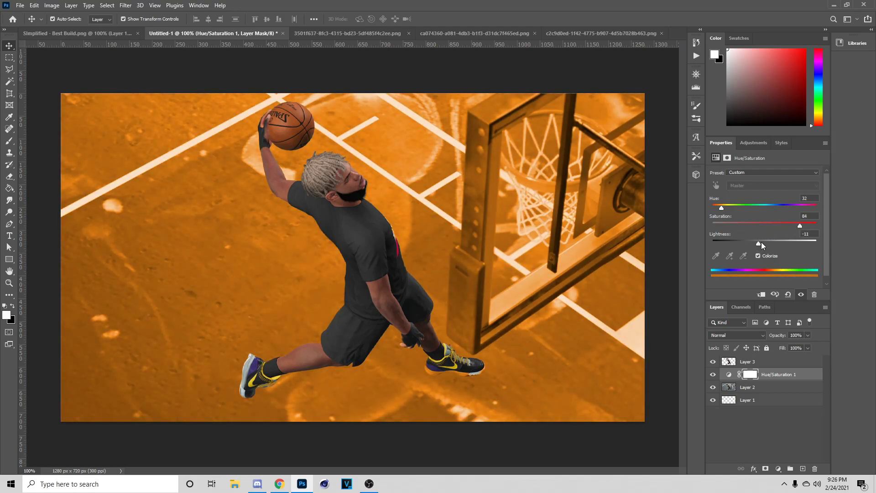
{"action": "left_click", "coordinate": [723, 205]}
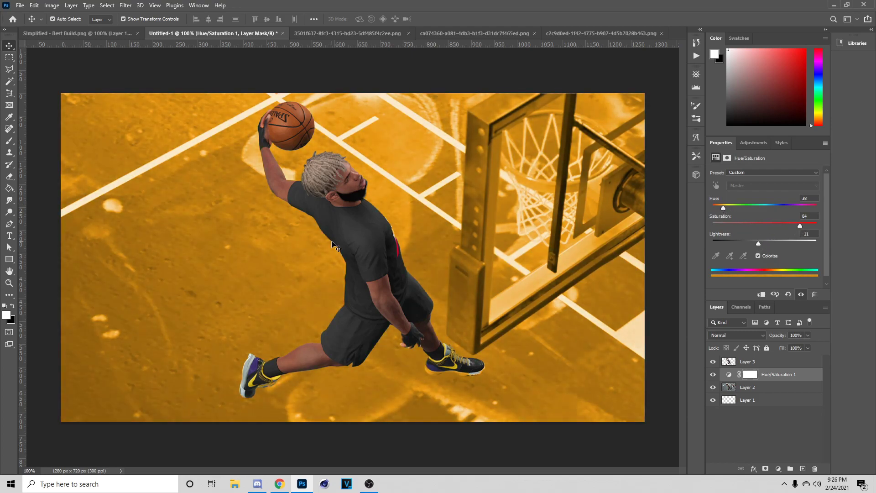
{"action": "left_click_drag", "start_coordinate": [727, 206], "coordinate": [721, 209]}
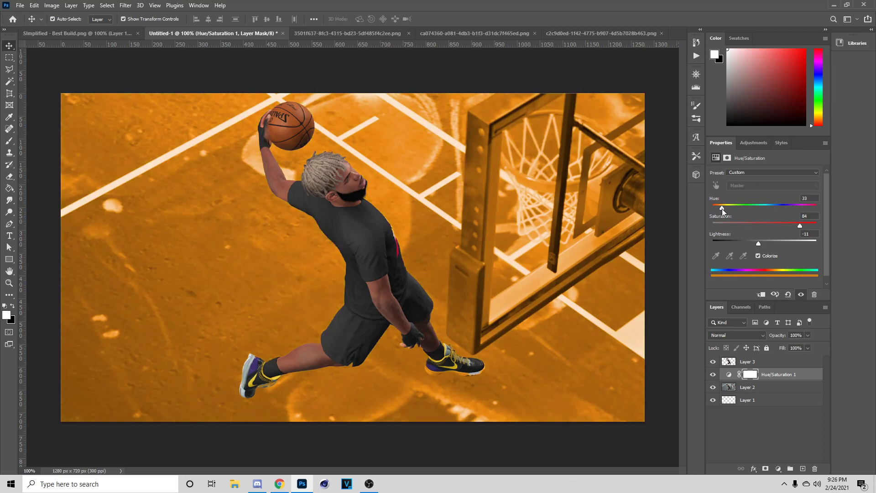
{"action": "left_click", "coordinate": [37, 33]}
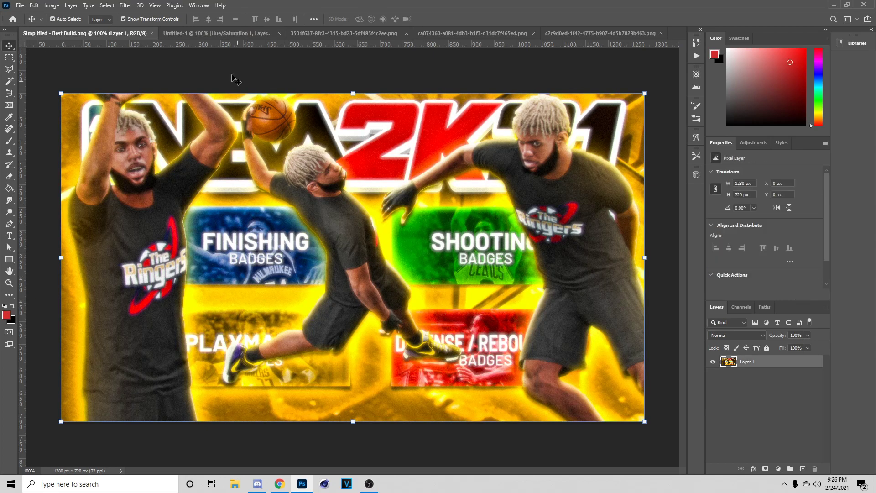
{"action": "left_click", "coordinate": [214, 33]}
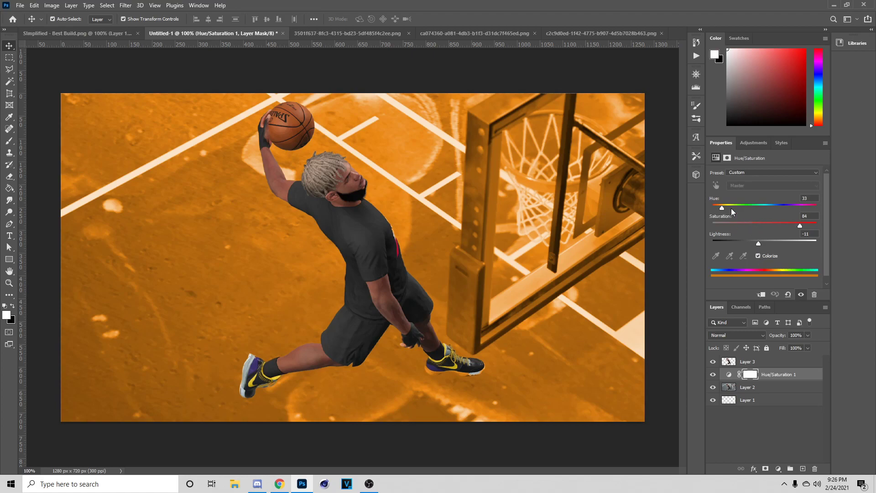
{"action": "left_click_drag", "start_coordinate": [724, 206], "coordinate": [724, 206]}
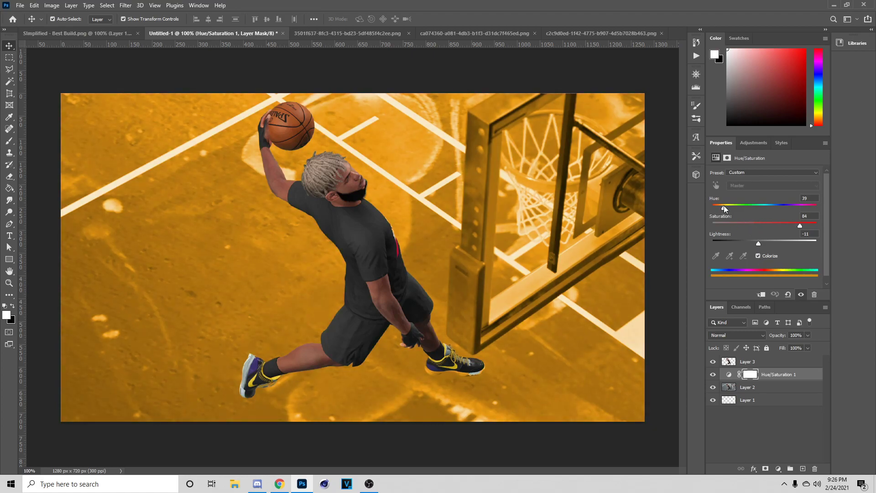
{"action": "key", "text": "ctrl+Tab"}
{"action": "left_click", "coordinate": [8, 5]}
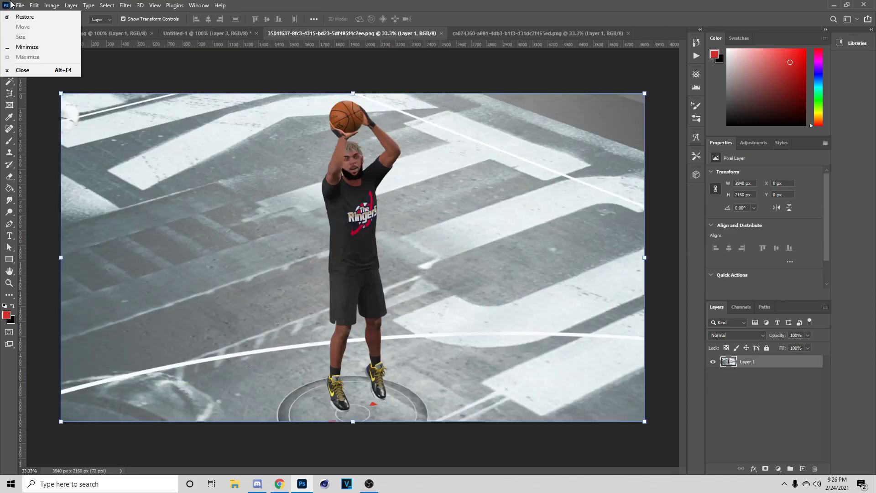
Open Myplayer Layerstyle.psd from the GFXPACKS Layerstyles folder
{"action": "left_click", "coordinate": [20, 5]}
{"action": "left_click", "coordinate": [30, 27]}
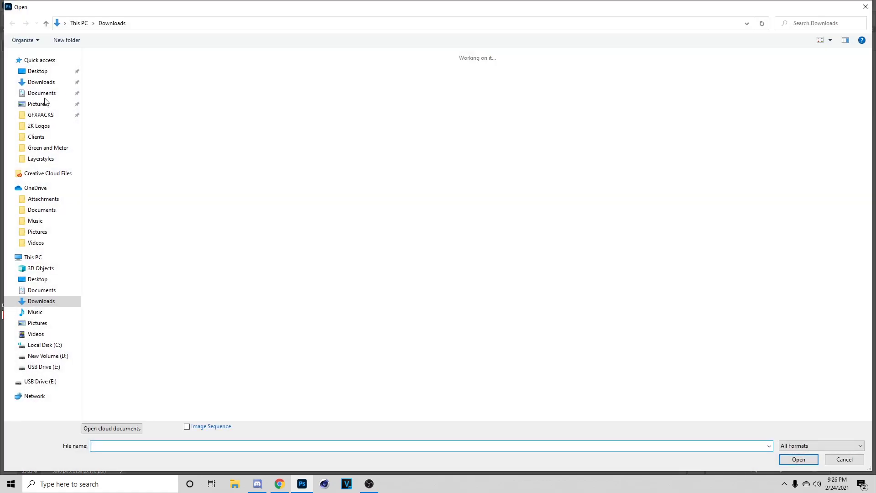
{"action": "left_click", "coordinate": [39, 126]}
{"action": "left_click", "coordinate": [40, 114]}
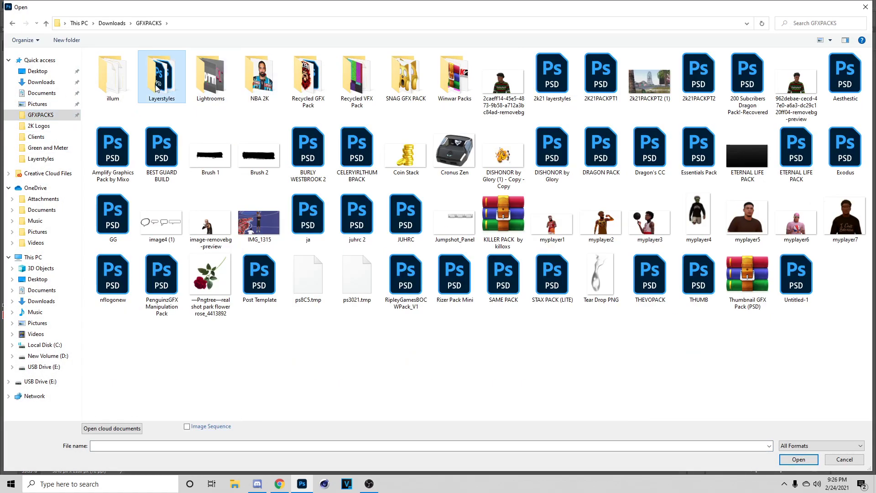
{"action": "double_click", "coordinate": [157, 87]}
{"action": "left_click", "coordinate": [260, 73]}
{"action": "left_click", "coordinate": [797, 459]}
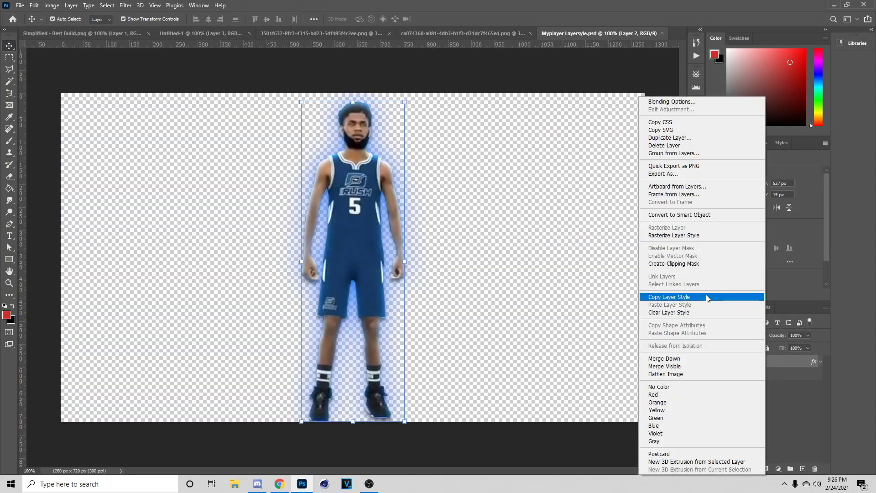
Copy the sample player's glow layer style and paste it onto the dunking player's Layer 3
{"action": "left_click", "coordinate": [709, 297]}
{"action": "left_click", "coordinate": [179, 34]}
{"action": "right_click", "coordinate": [760, 361]}
{"action": "left_click", "coordinate": [691, 302]}
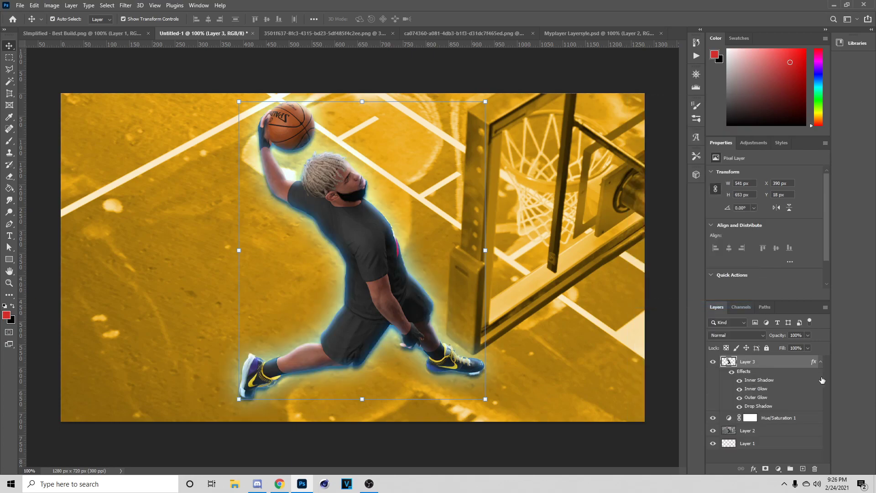
{"action": "left_click", "coordinate": [820, 362]}
Change the Outer Glow colour from blue to orange-yellow in the Layer Style dialog
{"action": "right_click", "coordinate": [803, 363]}
{"action": "left_click", "coordinate": [712, 100]}
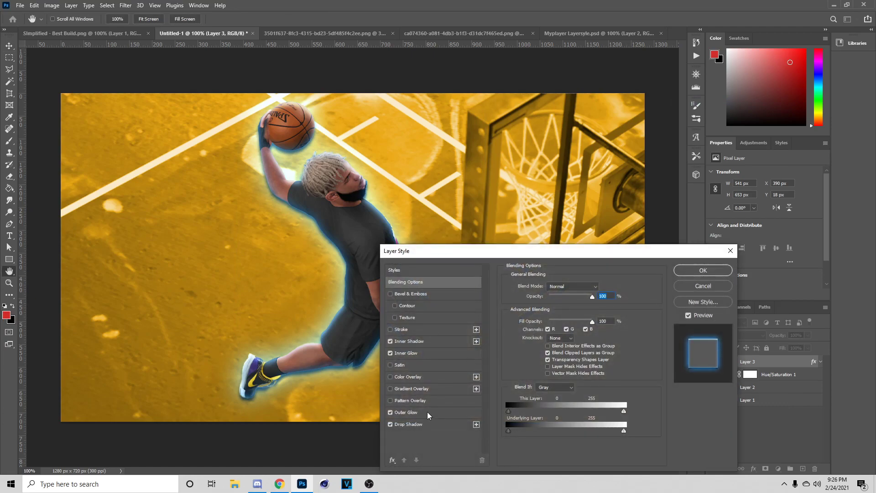
{"action": "left_click", "coordinate": [429, 413]}
{"action": "left_click", "coordinate": [528, 319]}
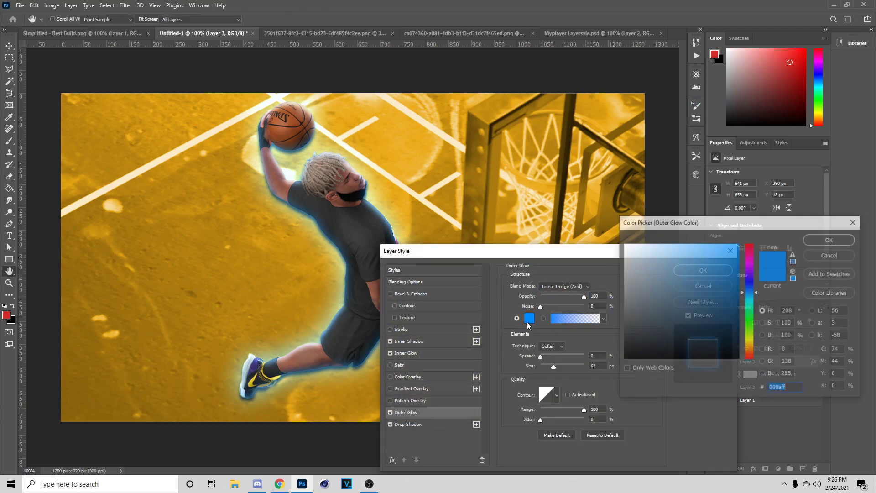
{"action": "left_click", "coordinate": [749, 346]}
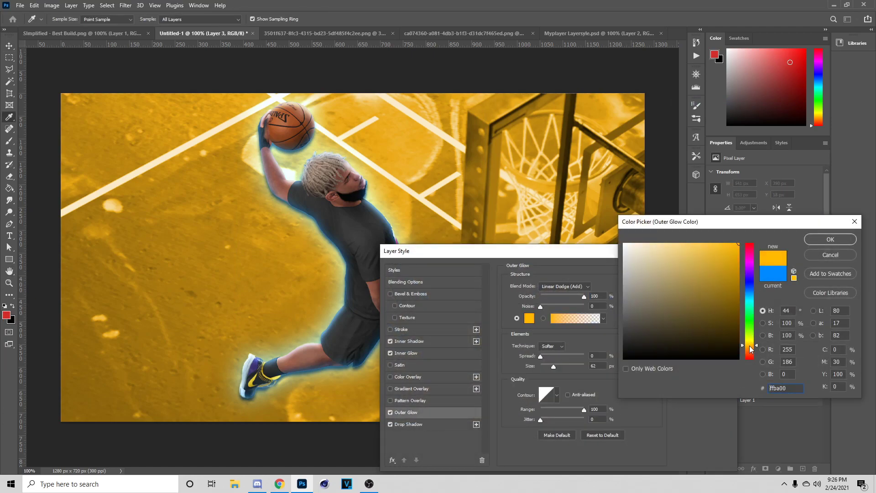
{"action": "left_click", "coordinate": [830, 240]}
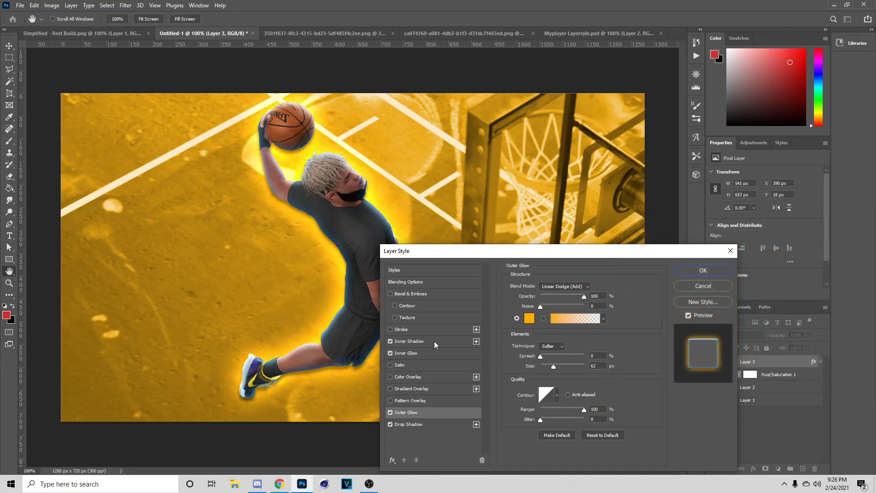
Set the Inner Glow colour to a warm yellow, apply the style, and compare with the reference thumbnail
{"action": "left_click", "coordinate": [435, 353]}
{"action": "left_click", "coordinate": [529, 318]}
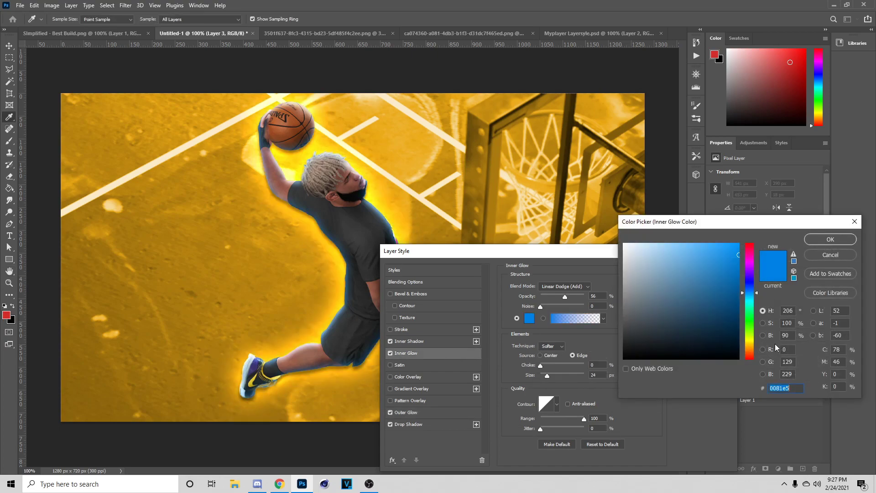
{"action": "left_click", "coordinate": [748, 345]}
{"action": "left_click_drag", "start_coordinate": [747, 344], "coordinate": [747, 345]}
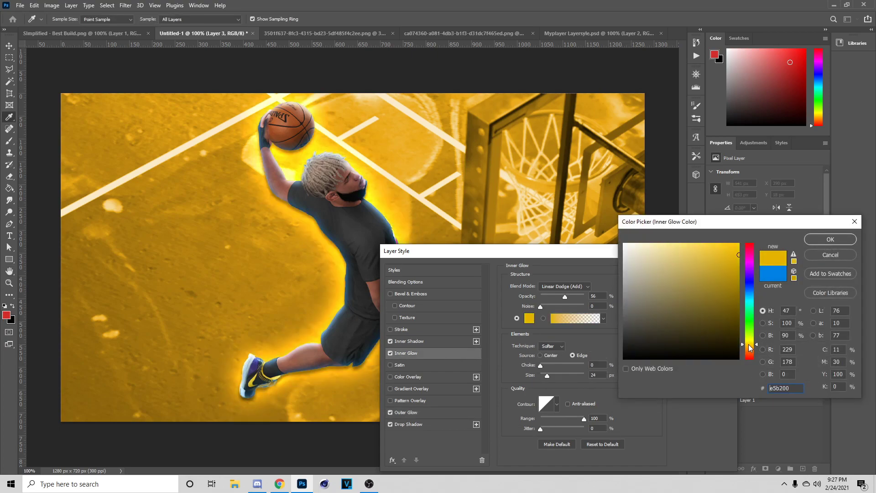
{"action": "left_click", "coordinate": [826, 239]}
{"action": "left_click", "coordinate": [712, 270]}
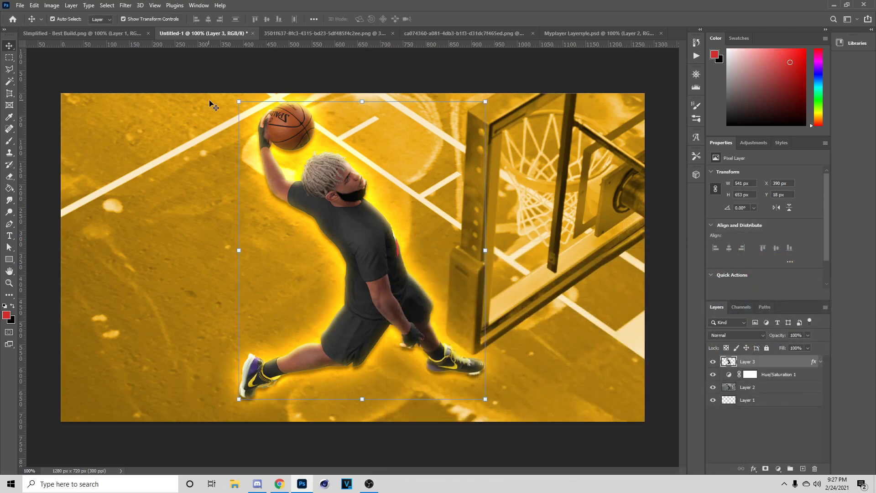
{"action": "left_click", "coordinate": [110, 35]}
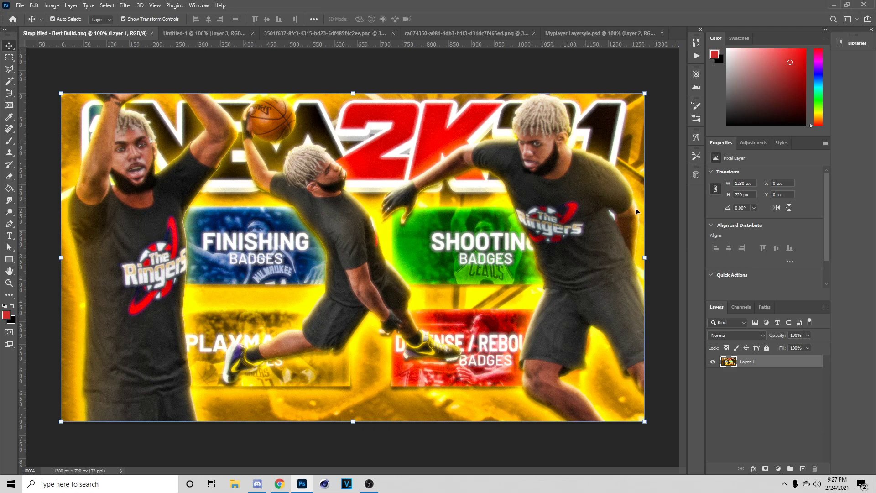
In the jump-shot screenshot, select the player as subject, Layer Via Copy him to Layer 2, and hide Layer 1
{"action": "left_click", "coordinate": [314, 34]}
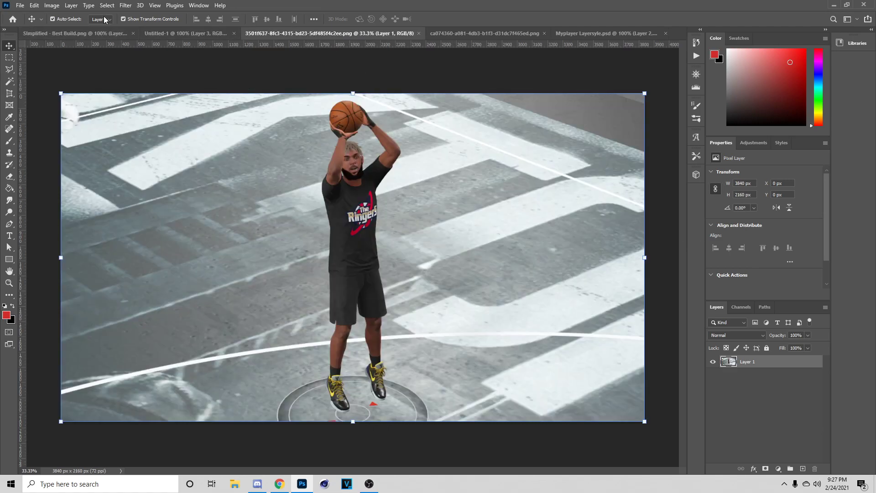
{"action": "left_click", "coordinate": [107, 5]}
{"action": "left_click", "coordinate": [128, 113]}
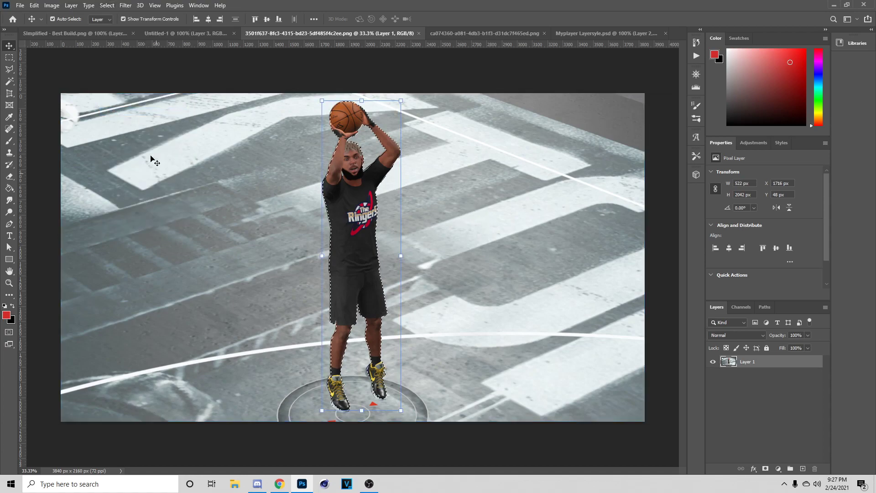
{"action": "left_click", "coordinate": [8, 58]}
{"action": "right_click", "coordinate": [359, 165]}
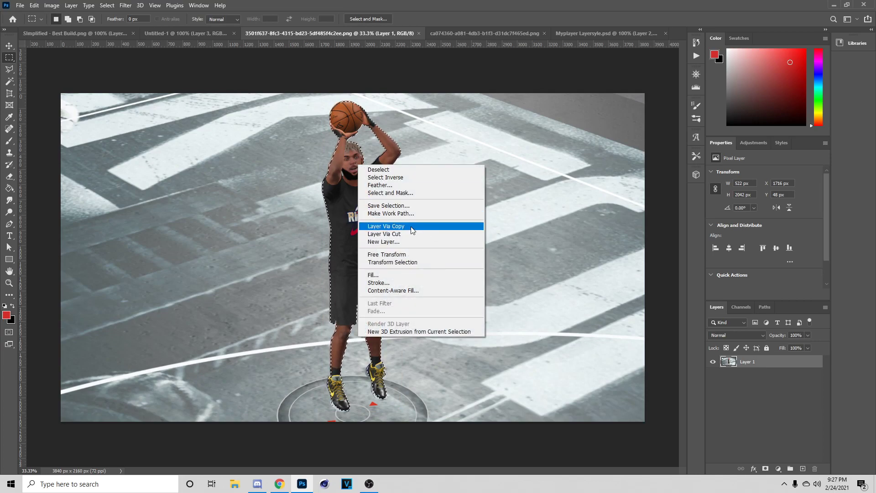
{"action": "left_click", "coordinate": [424, 225]}
{"action": "left_click", "coordinate": [9, 45]}
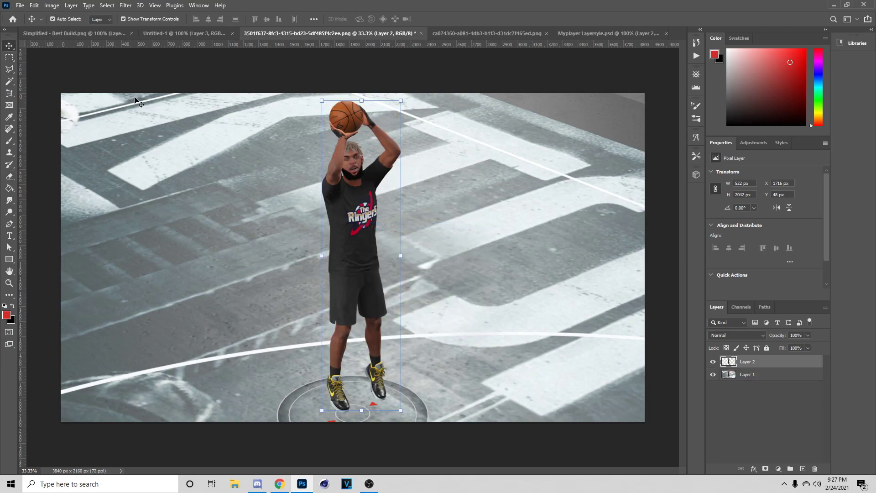
{"action": "left_click", "coordinate": [713, 375]}
{"action": "scroll", "coordinate": [382, 267], "scroll_direction": "up", "scroll_amount": 3}
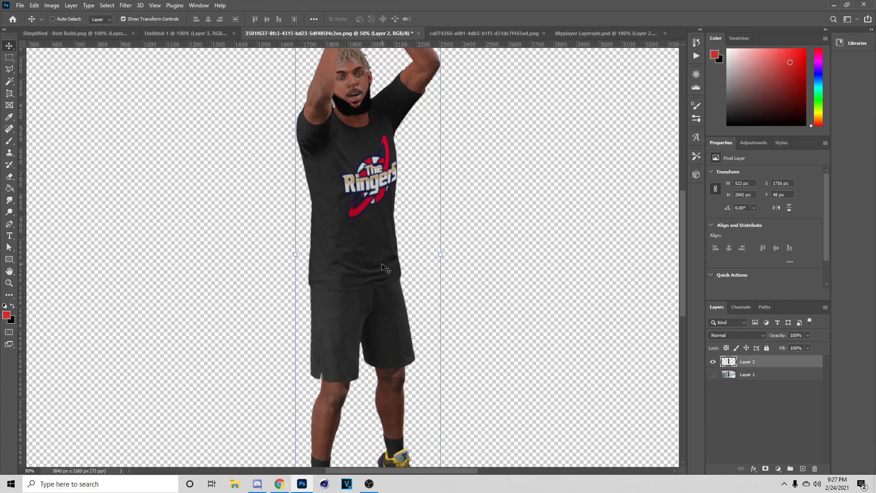
At 200% zoom, erase the white edge pixels along the beard and the temple hairline
{"action": "scroll", "coordinate": [390, 315], "scroll_direction": "up", "scroll_amount": 4}
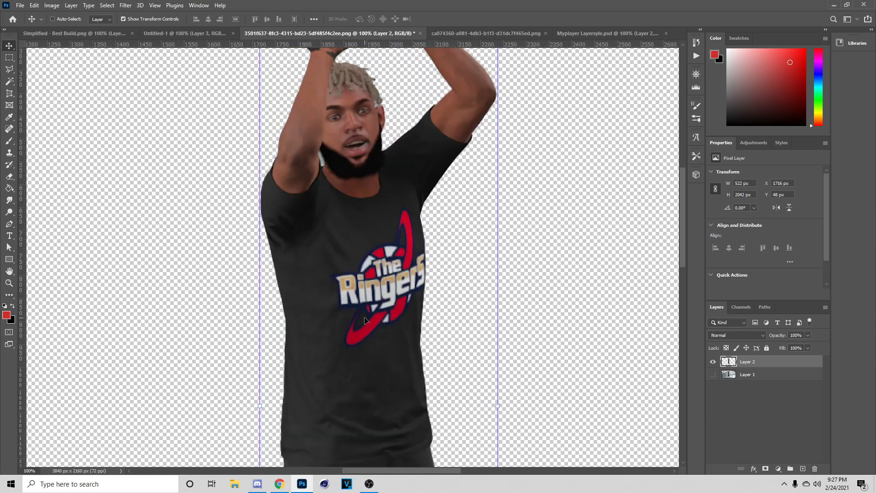
{"action": "scroll", "coordinate": [364, 319], "scroll_direction": "up", "scroll_amount": 1}
{"action": "scroll", "coordinate": [365, 320], "scroll_direction": "down", "scroll_amount": 3}
{"action": "scroll", "coordinate": [365, 320], "scroll_direction": "up", "scroll_amount": 3}
{"action": "scroll", "coordinate": [365, 319], "scroll_direction": "down", "scroll_amount": 1}
{"action": "scroll", "coordinate": [364, 320], "scroll_direction": "down", "scroll_amount": 2}
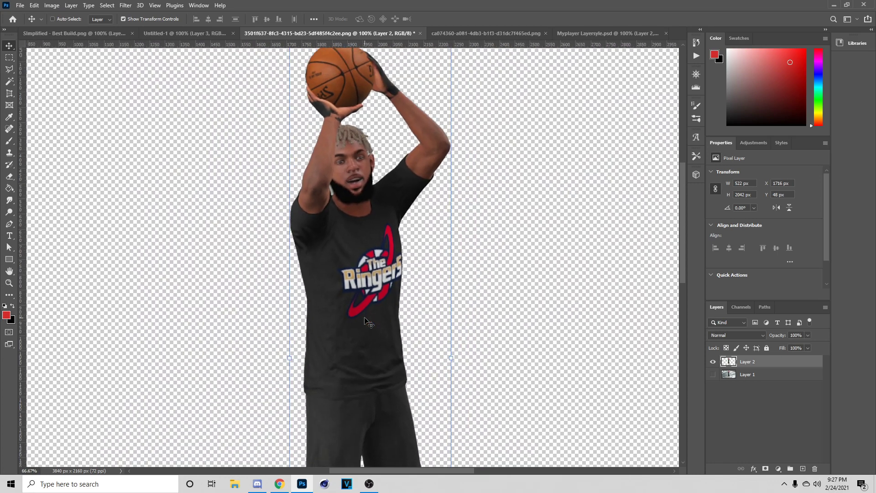
{"action": "scroll", "coordinate": [365, 319], "scroll_direction": "up", "scroll_amount": 4}
{"action": "scroll", "coordinate": [316, 206], "scroll_direction": "up", "scroll_amount": 2}
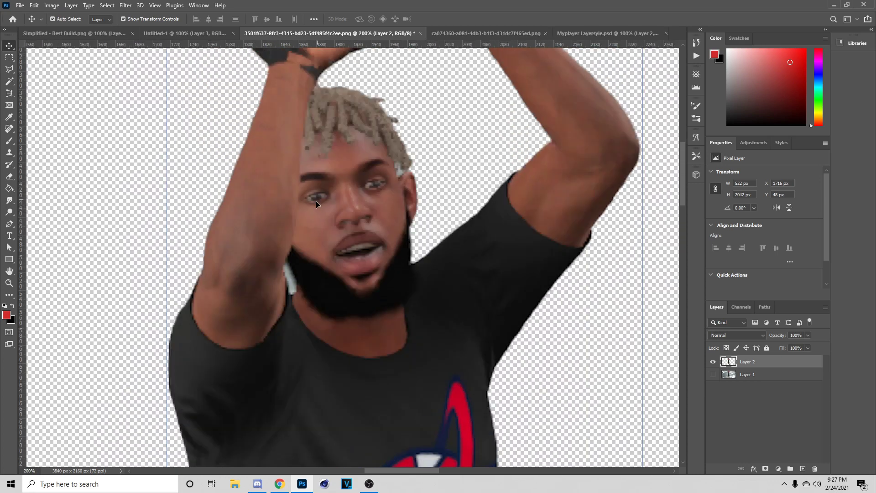
{"action": "key", "text": "e"}
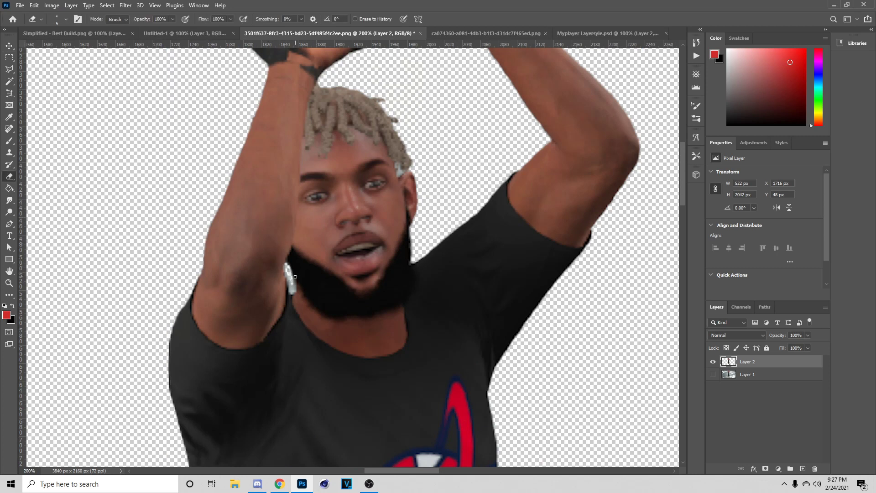
{"action": "left_click_drag", "start_coordinate": [286, 268], "coordinate": [293, 289]}
{"action": "scroll", "coordinate": [397, 251], "scroll_direction": "up", "scroll_amount": 1}
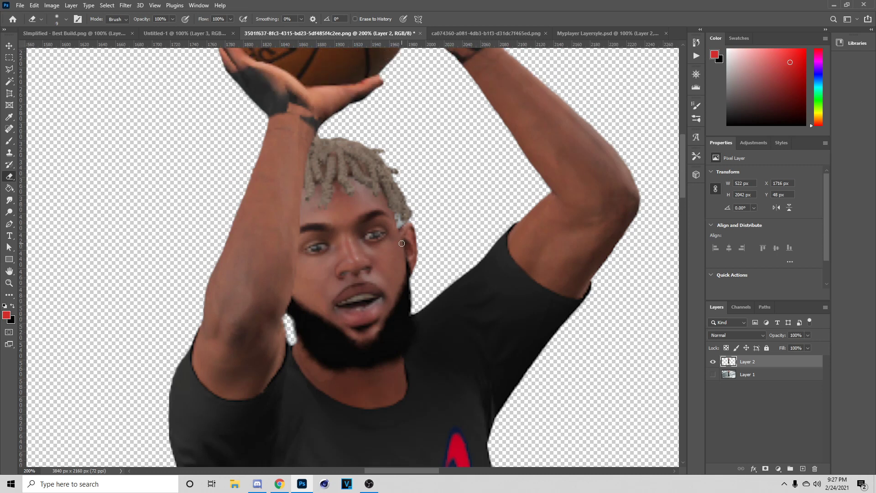
{"action": "left_click_drag", "start_coordinate": [397, 218], "coordinate": [400, 224]}
Return to the Move tool and zoom out to fit the whole document
{"action": "left_click", "coordinate": [63, 23]}
{"action": "left_click", "coordinate": [63, 23]}
{"action": "left_click", "coordinate": [3, 45]}
{"action": "key", "text": "ctrl+minus"}
{"action": "key", "text": "ctrl+minus"}
{"action": "key", "text": "ctrl+minus"}
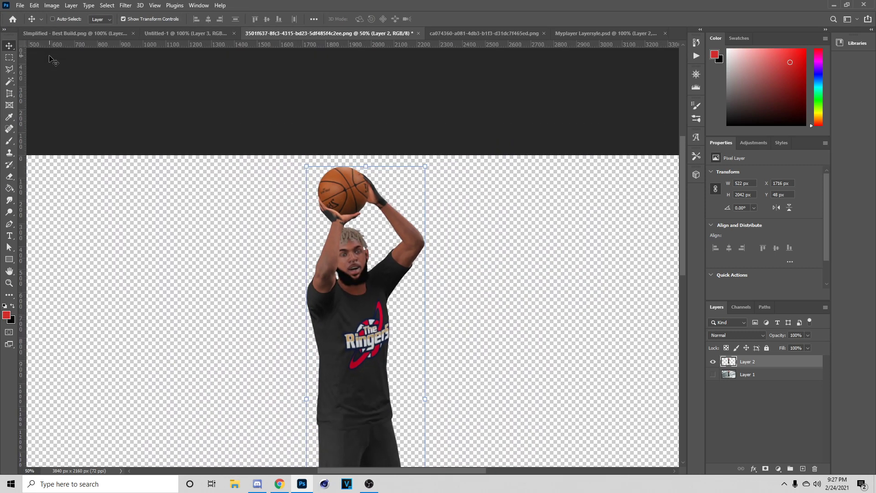
{"action": "key", "text": "ctrl+minus"}
Copy Layer 2's shooting player into Untitled-1, scale it to 63%, and move it to the court's left side
{"action": "left_click_drag", "start_coordinate": [51, 59], "coordinate": [387, 278]}
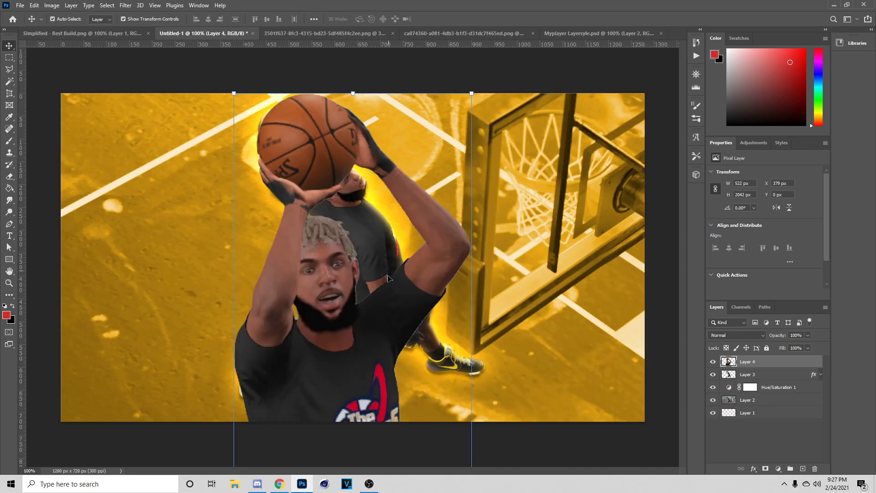
{"action": "left_click_drag", "start_coordinate": [472, 334], "coordinate": [352, 323]}
{"action": "left_click_drag", "start_coordinate": [317, 353], "coordinate": [182, 132]}
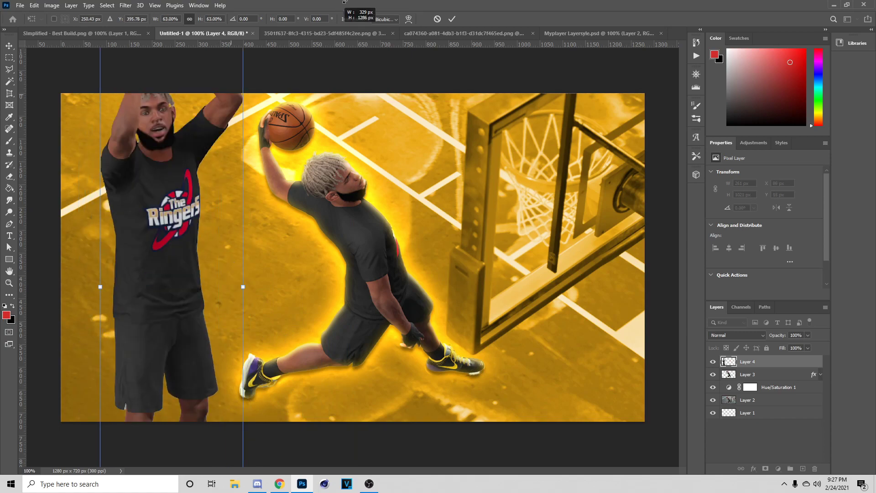